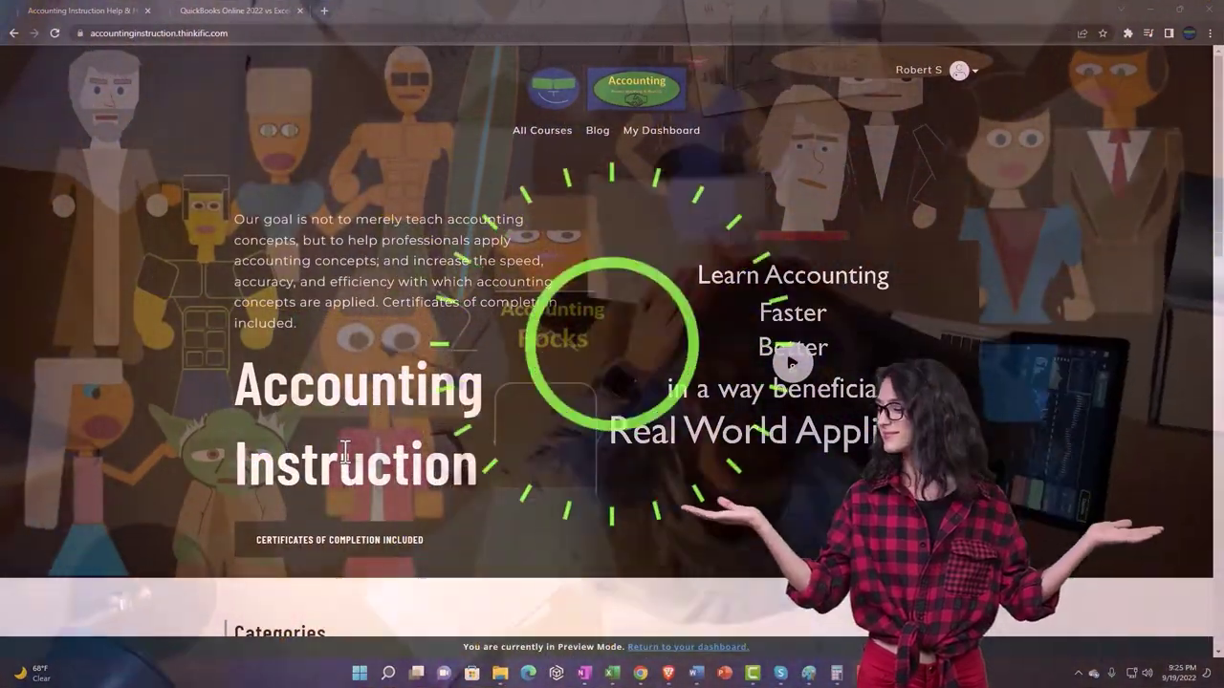
# Switch to the QuickBooks Online 2022 vs Excel course and expand the OneNote - Getting Started 2022 lessons.
pyautogui.scroll(-5, 168, 521)
pyautogui.scroll(-2, 168, 520)
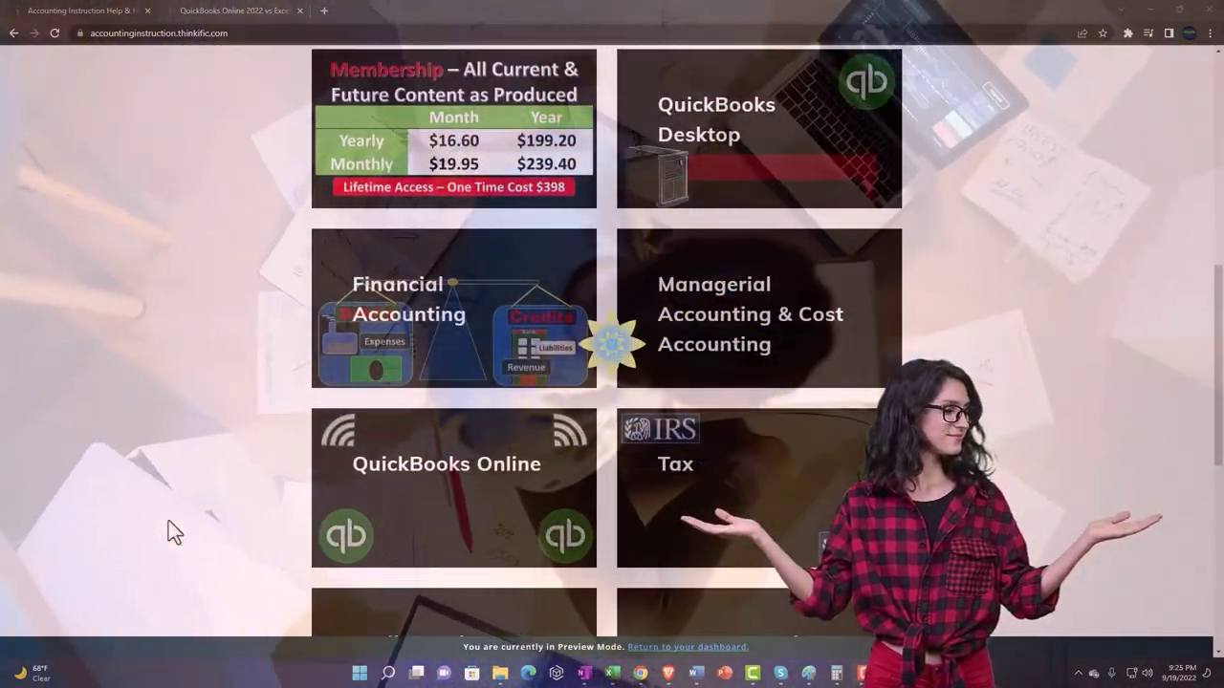
pyautogui.scroll(-1, 168, 520)
pyautogui.scroll(-4, 168, 522)
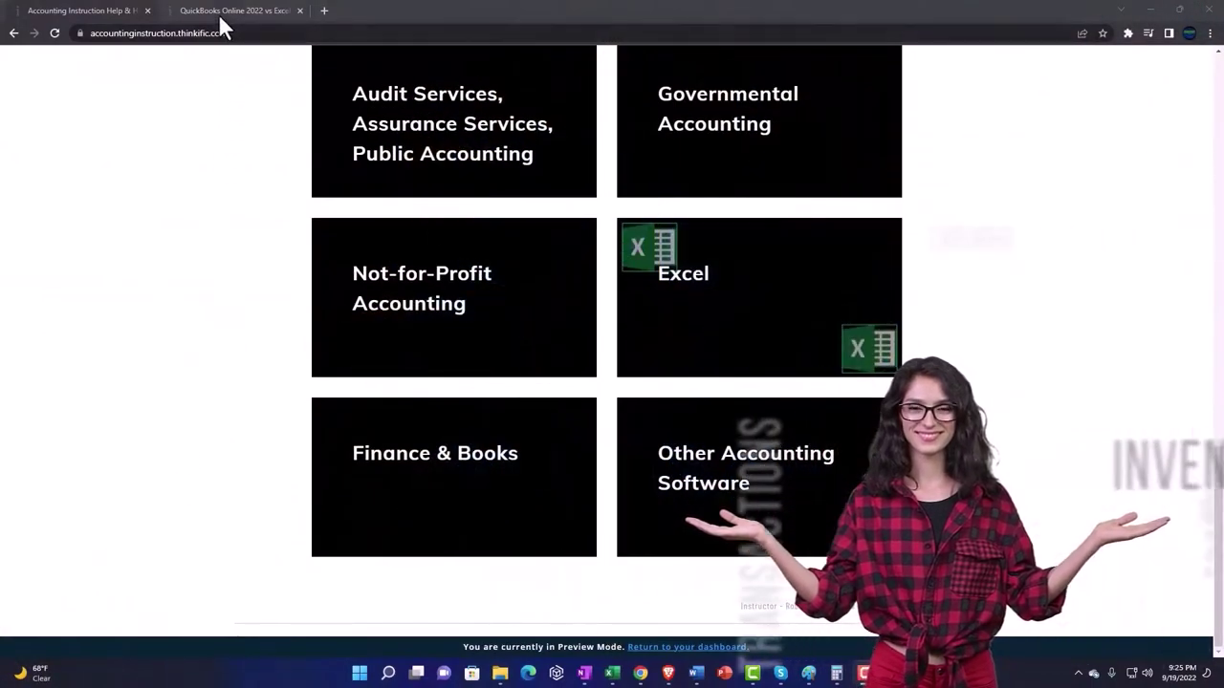
pyautogui.click(219, 11)
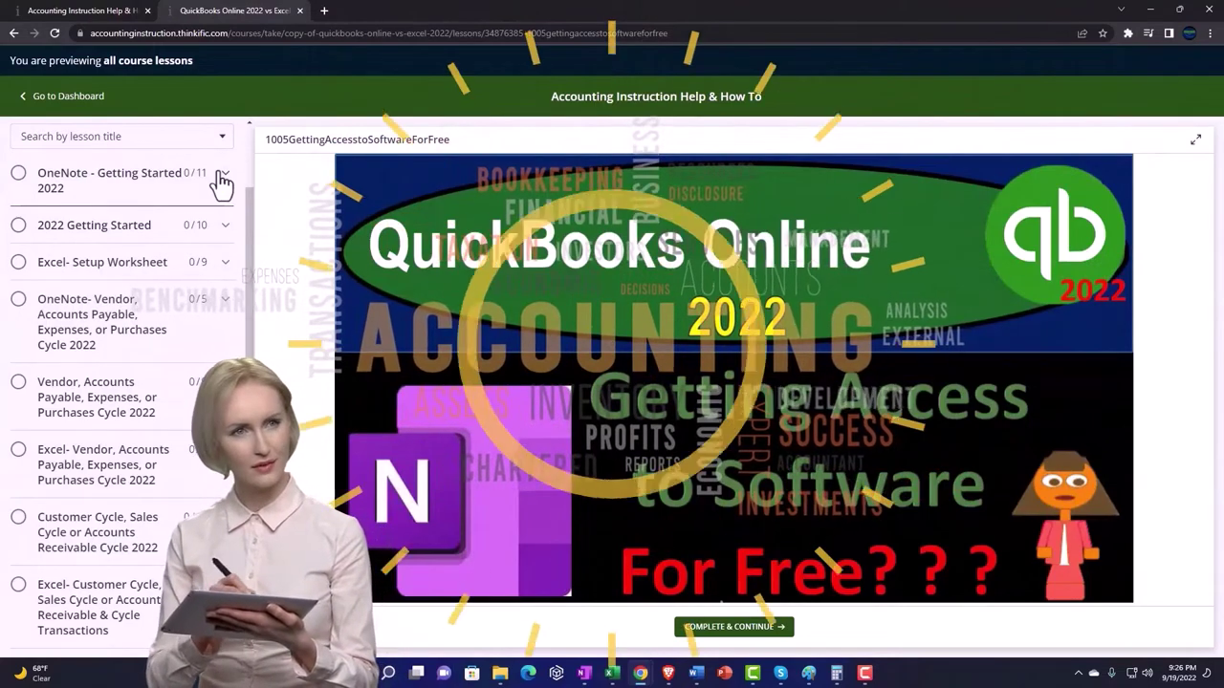
pyautogui.click(222, 182)
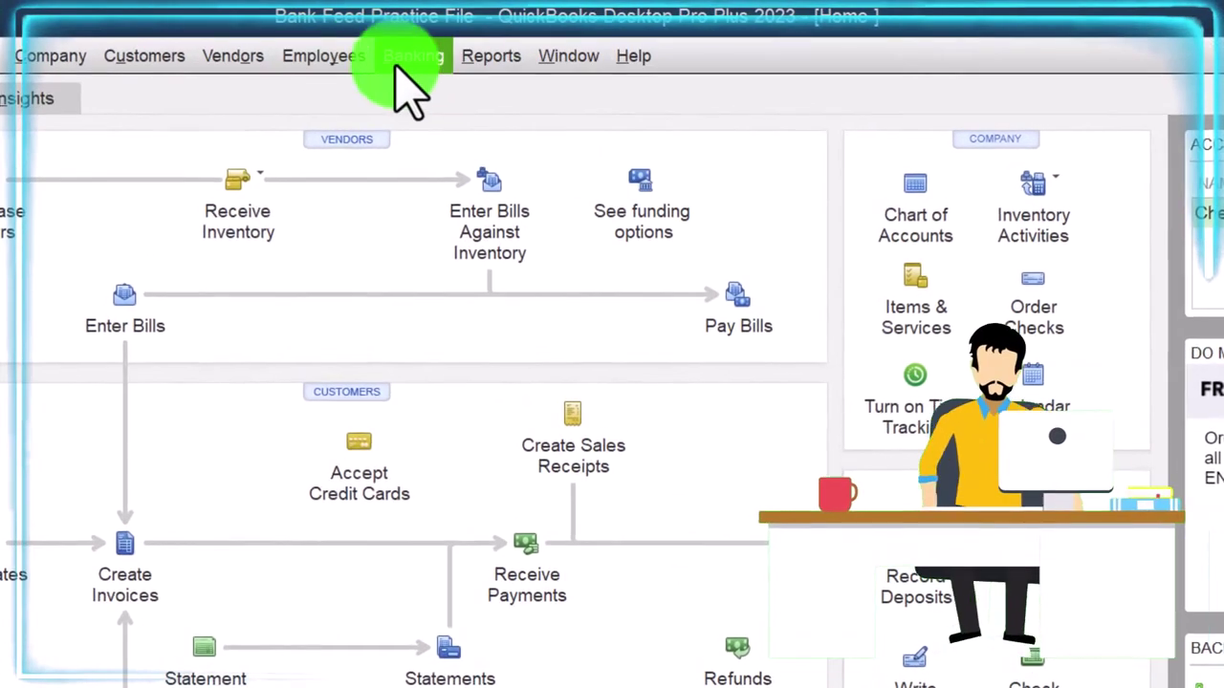
pyautogui.click(412, 57)
pyautogui.click(473, 287)
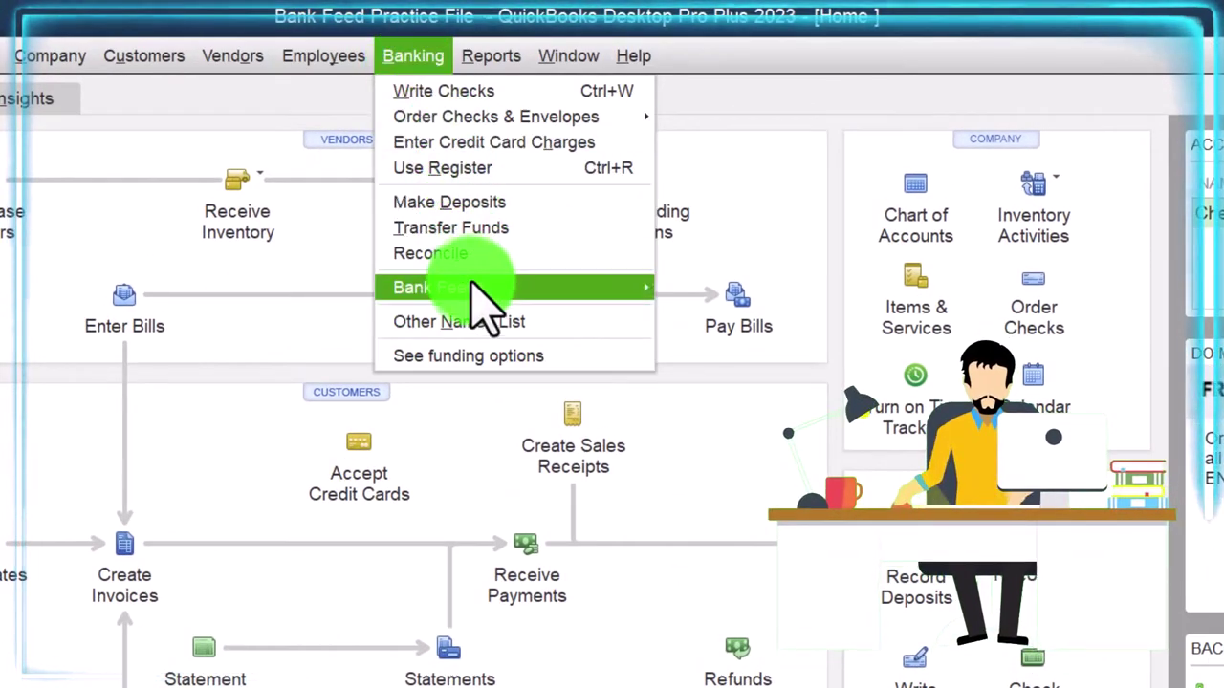
pyautogui.click(684, 287)
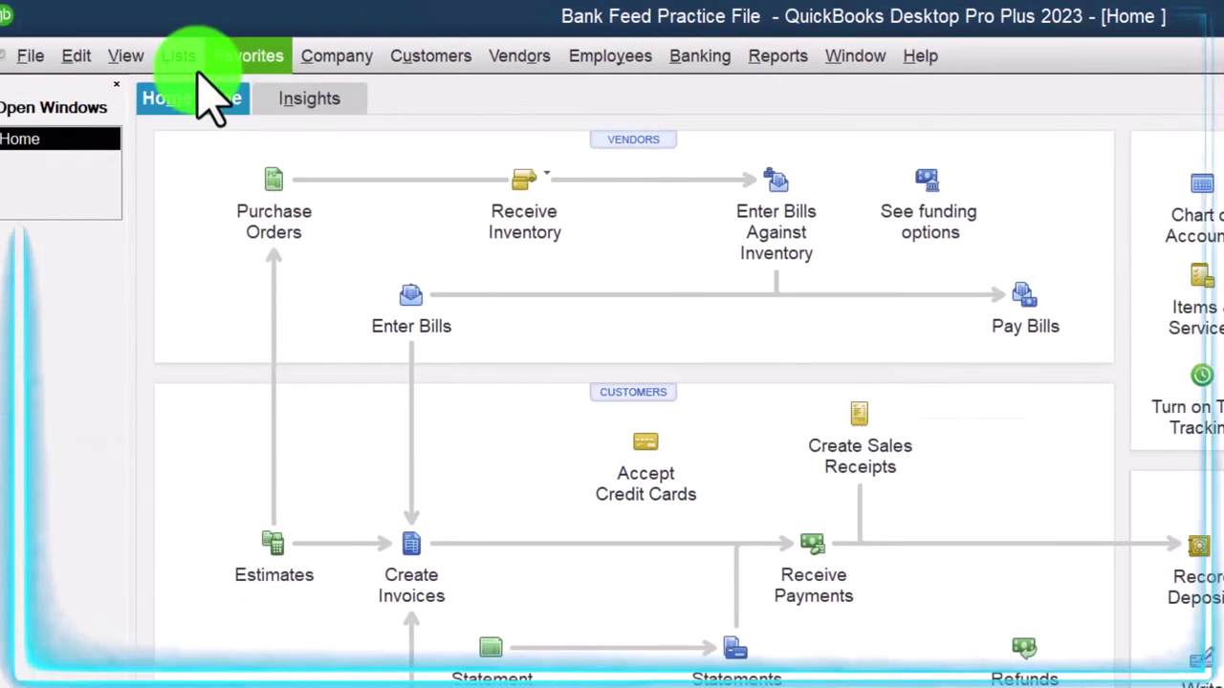
pyautogui.click(153, 55)
pyautogui.click(180, 55)
# Open Lists > Chart of Accounts and choose Maybe later on the cash-flow suggestion.
pyautogui.click(180, 55)
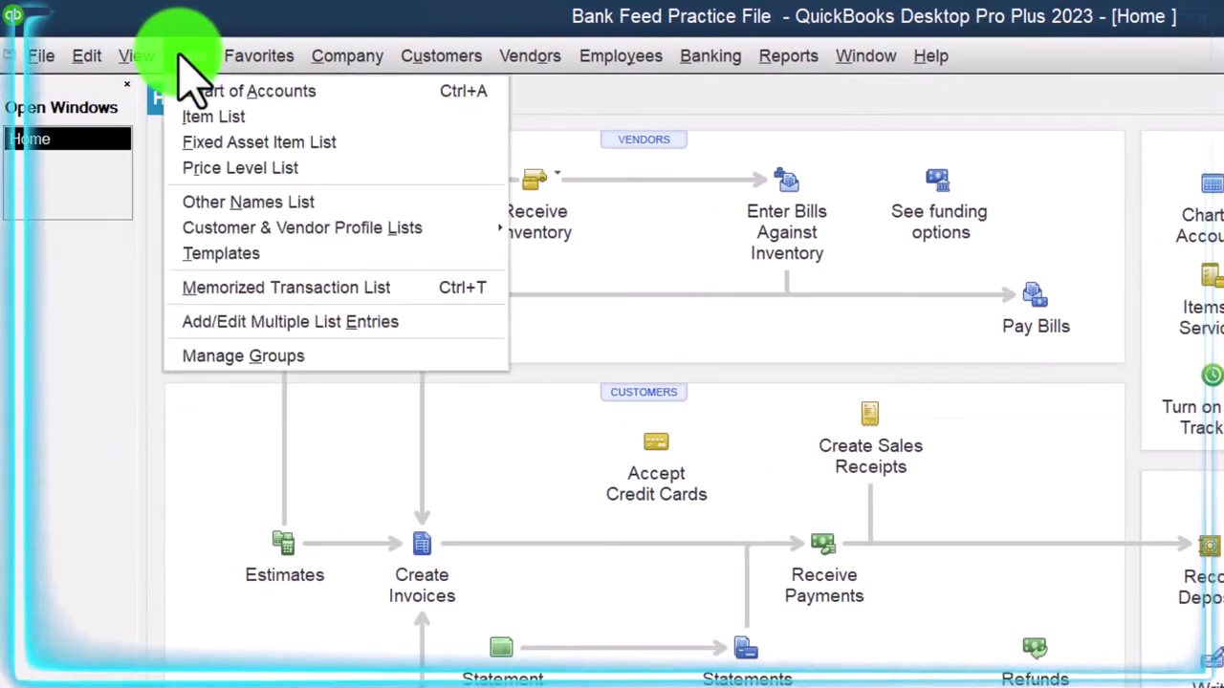
pyautogui.click(352, 88)
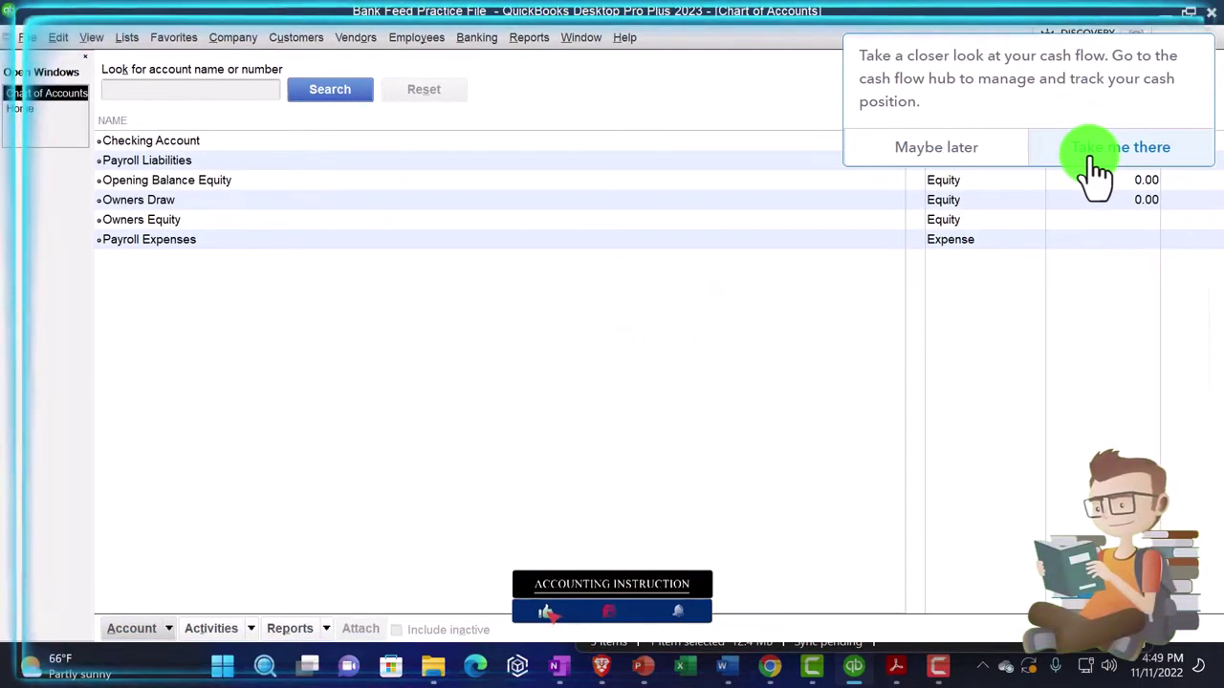
pyautogui.click(940, 155)
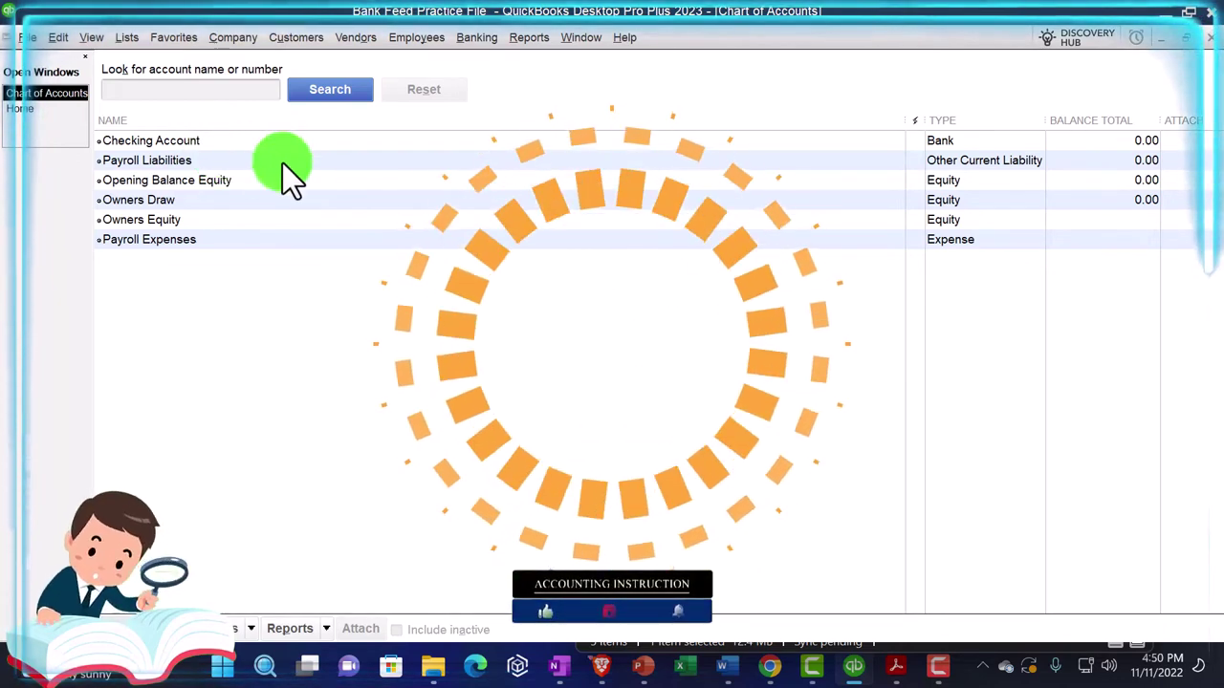
# Minimize QuickBooks and inspect the Checking1 (1) spreadsheet and Checking1 (2) bank download files.
pyautogui.click(1167, 19)
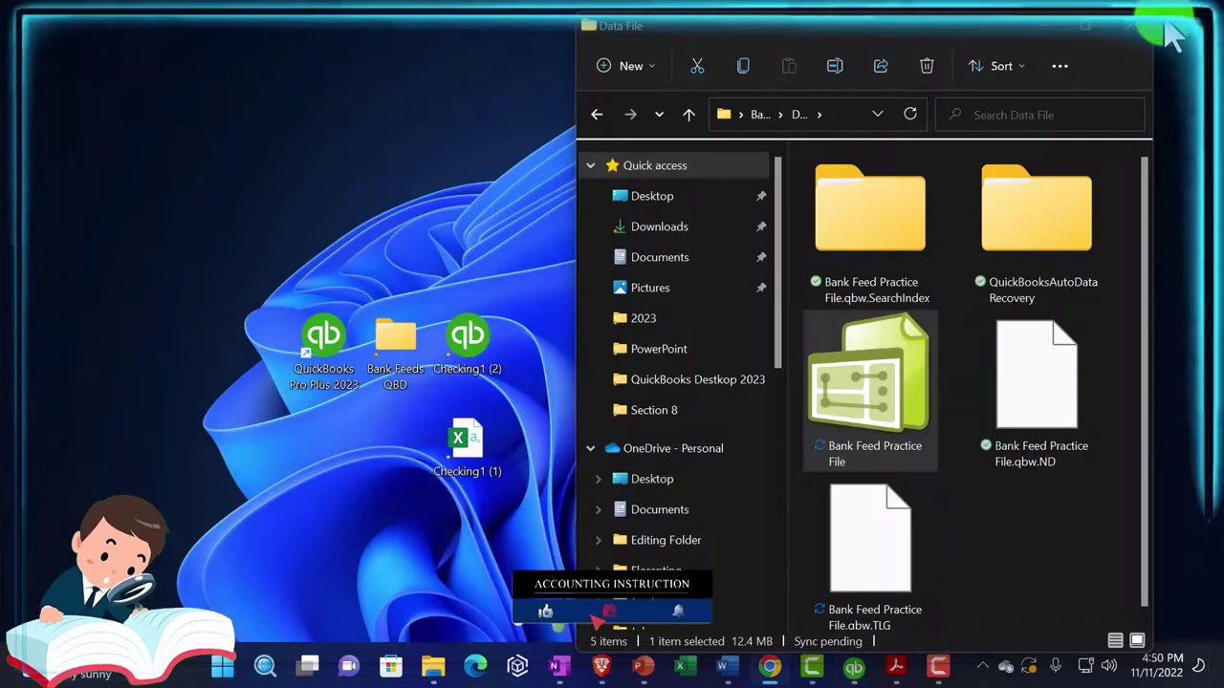
pyautogui.click(339, 473)
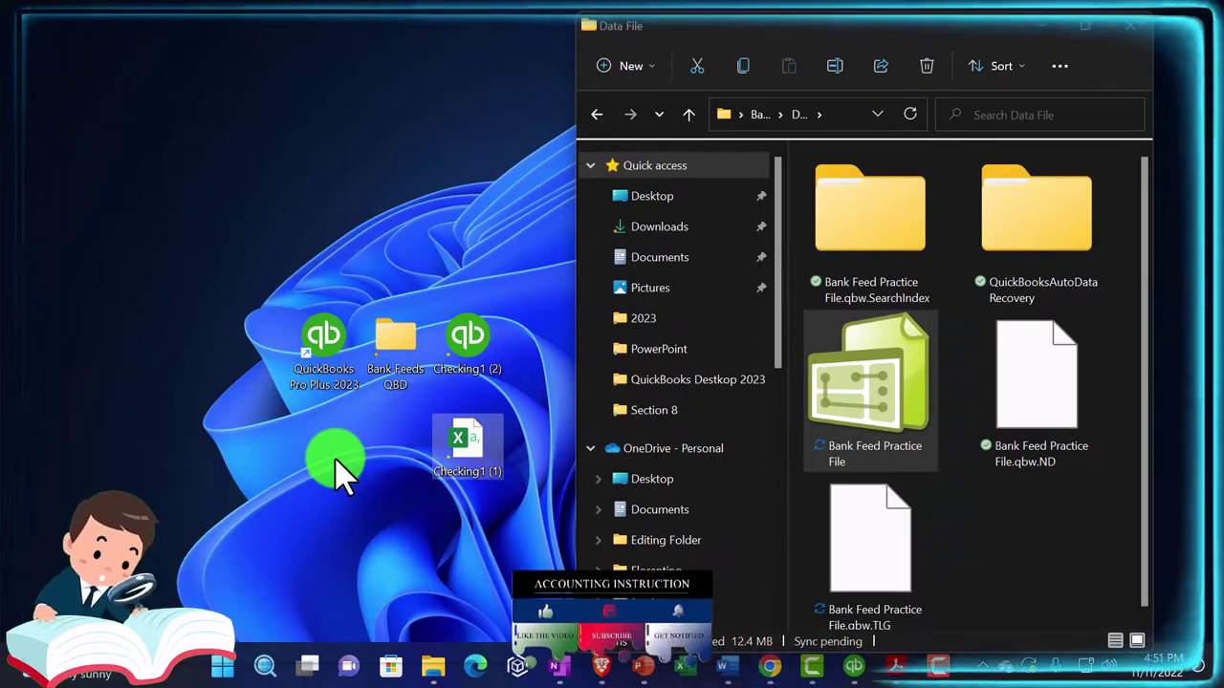
pyautogui.click(464, 359)
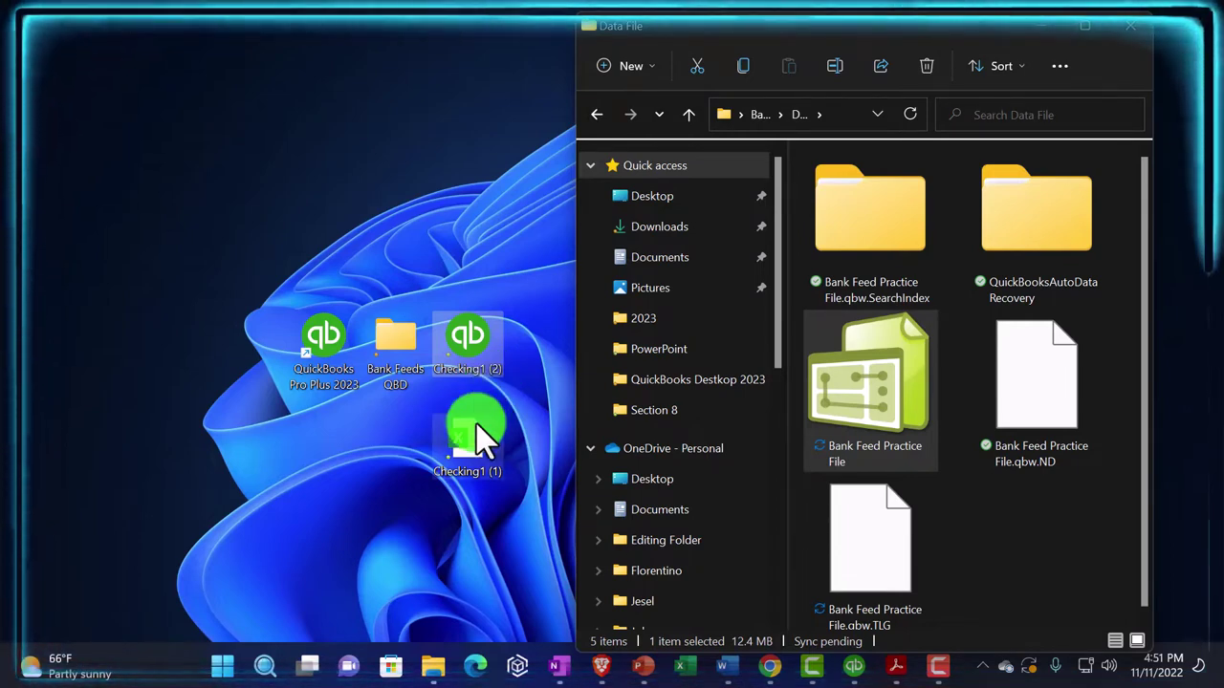
pyautogui.click(469, 454)
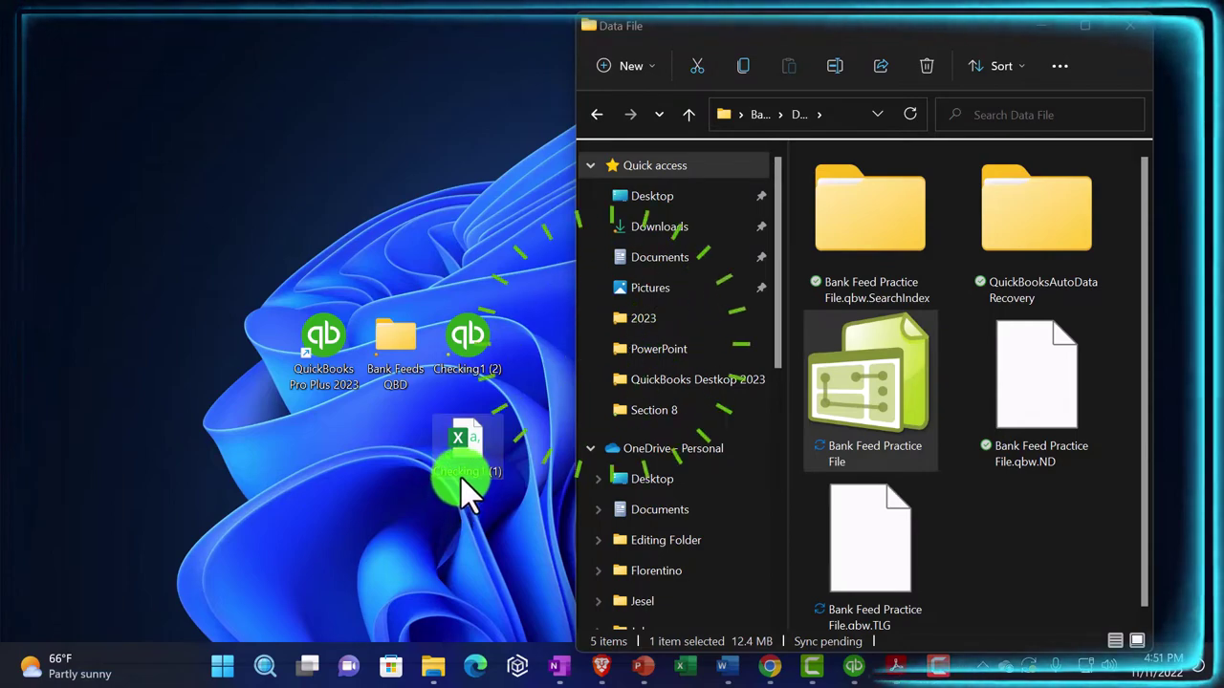
pyautogui.click(467, 387)
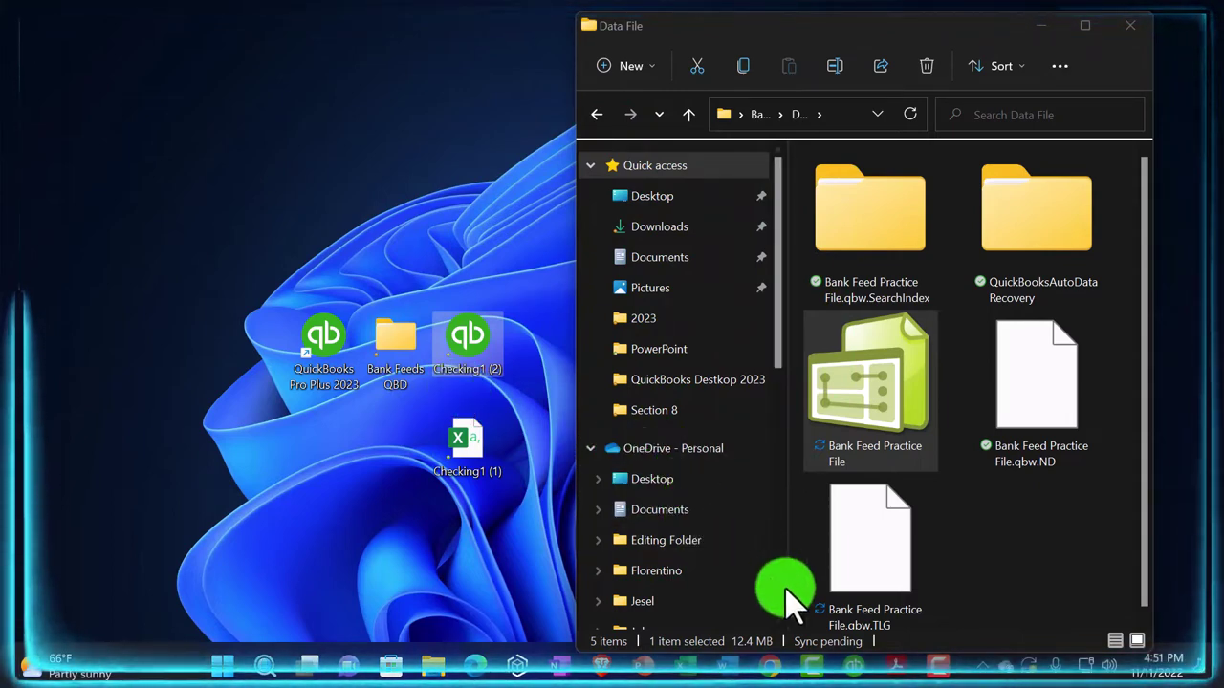
# Return to QuickBooks and review the Banking > Bank Feeds import options without importing anything.
pyautogui.click(853, 667)
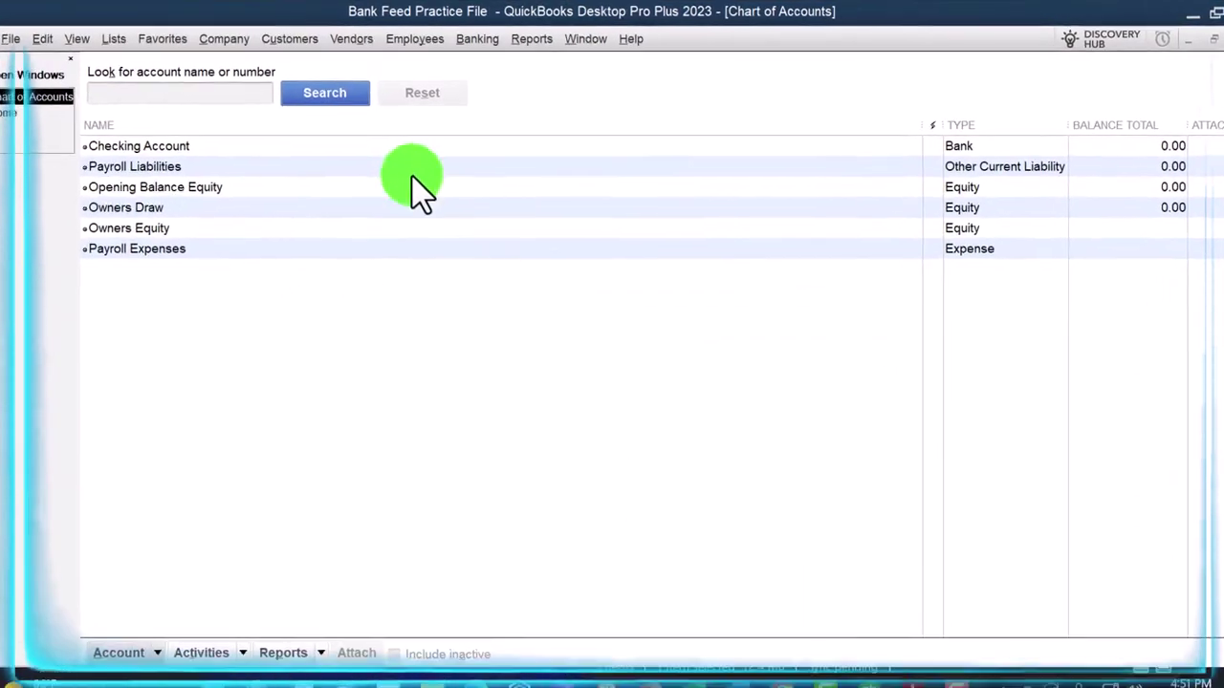
pyautogui.click(470, 38)
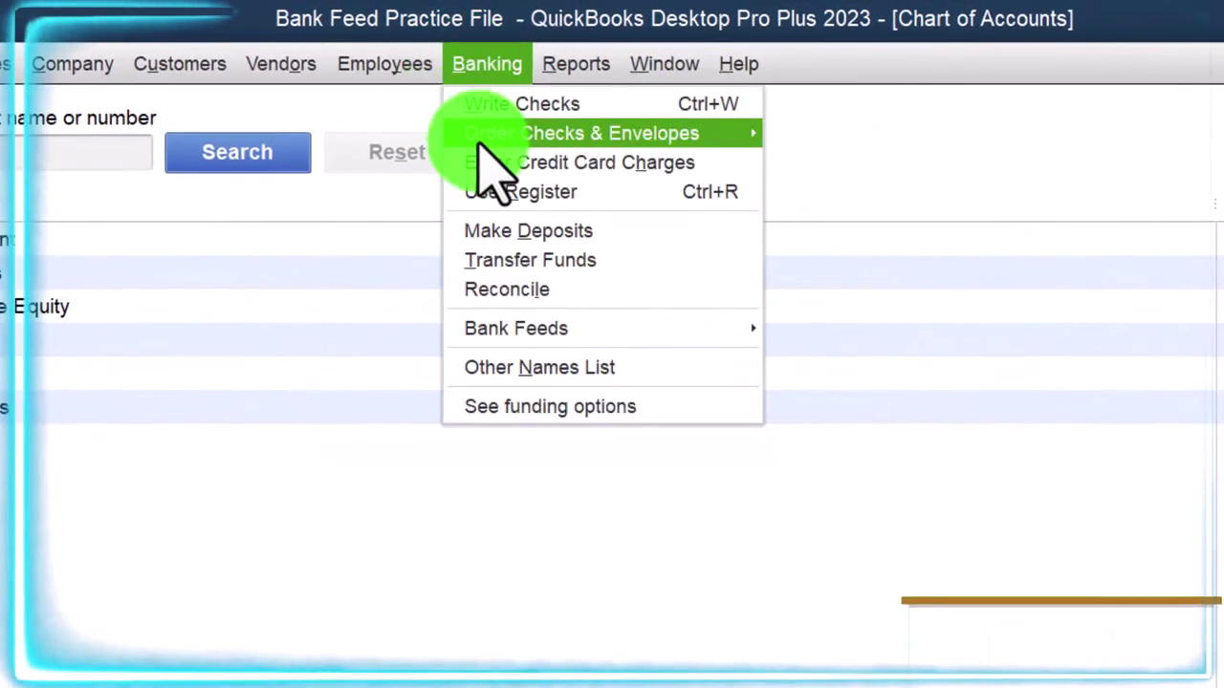
pyautogui.moveTo(506, 328)
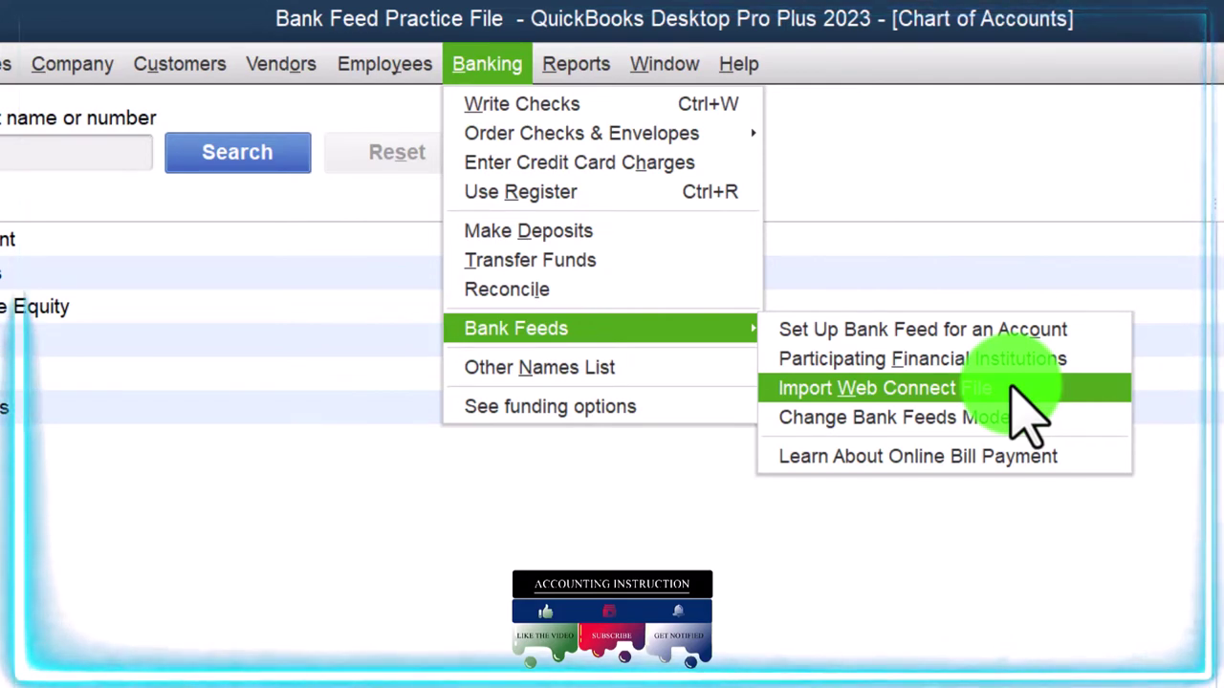
pyautogui.click(825, 626)
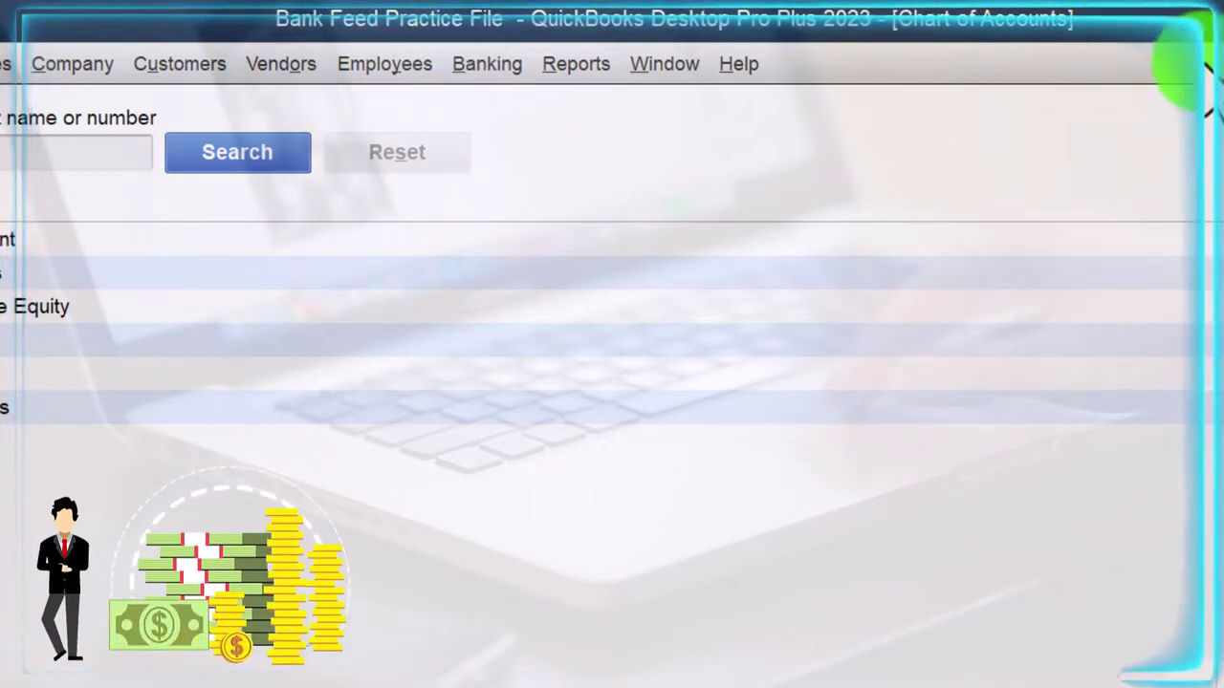
# Exit QuickBooks with Alt+F4, confirming Yes and declining the automatic backup.
pyautogui.hotkey('alt', 'F4')
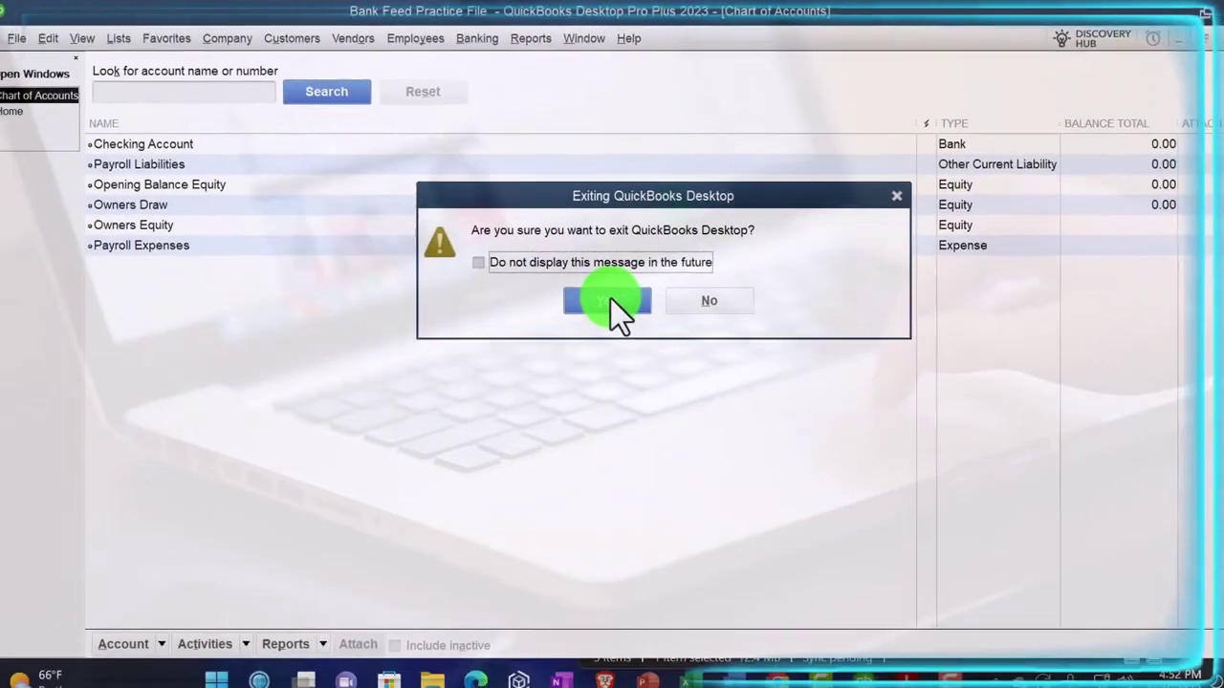
pyautogui.click(741, 499)
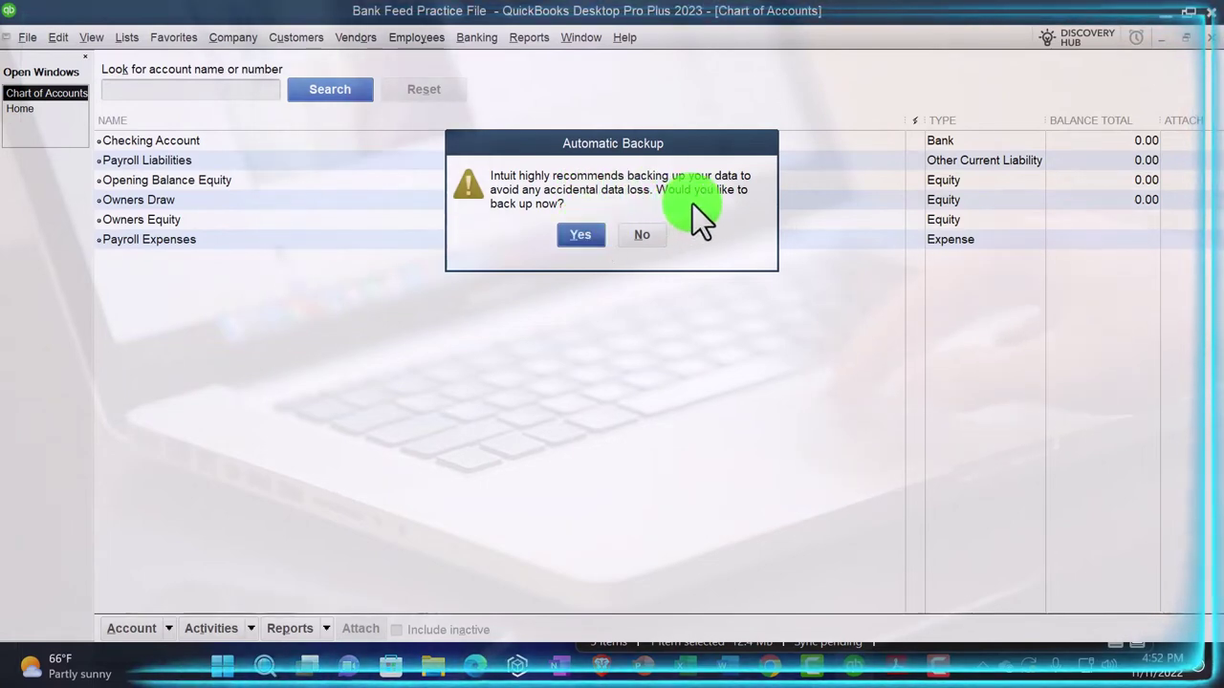
pyautogui.click(648, 235)
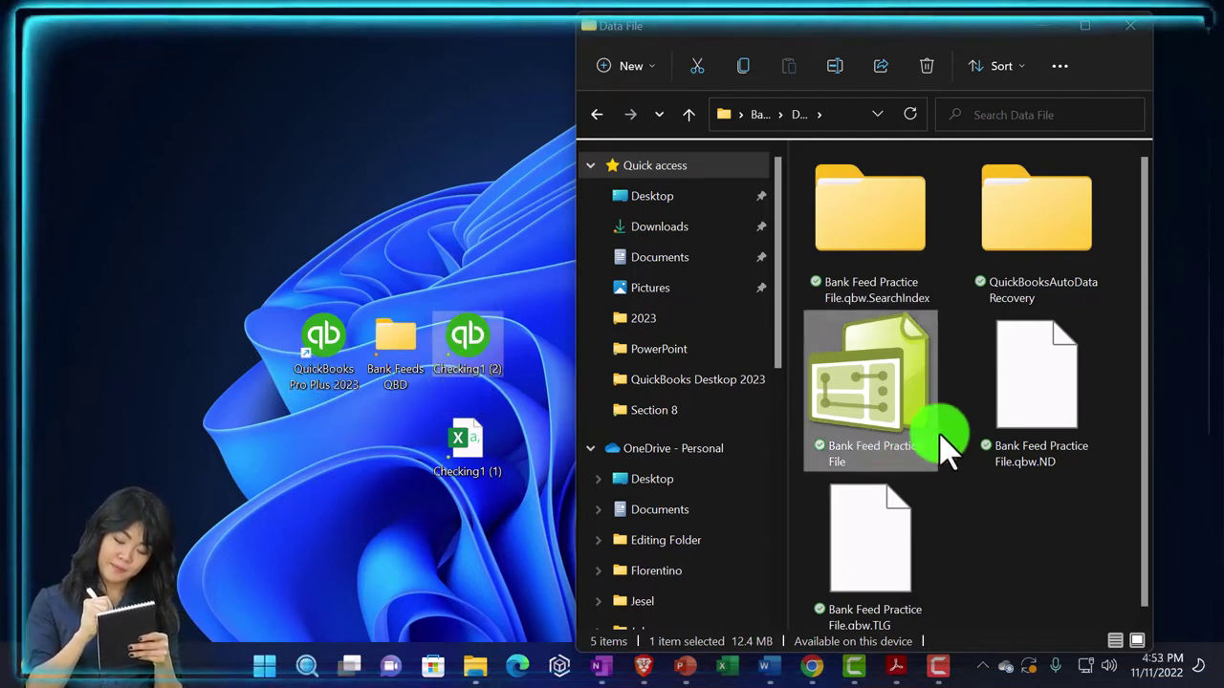
pyautogui.click(834, 459)
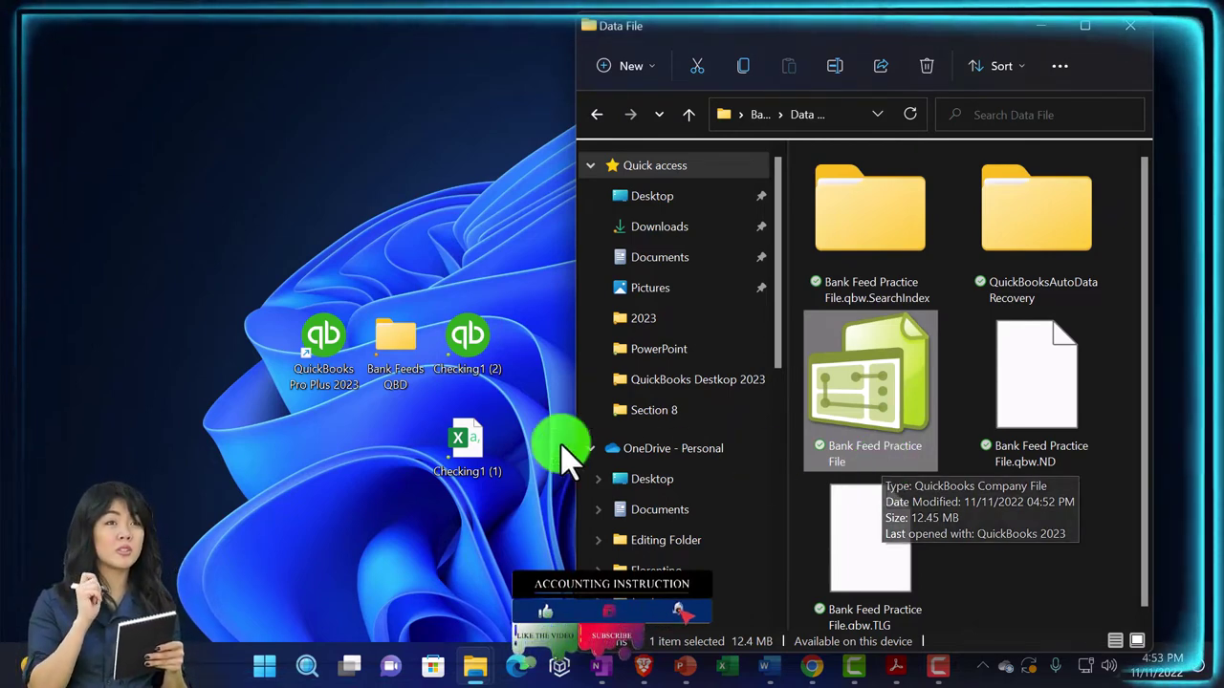
pyautogui.click(470, 350)
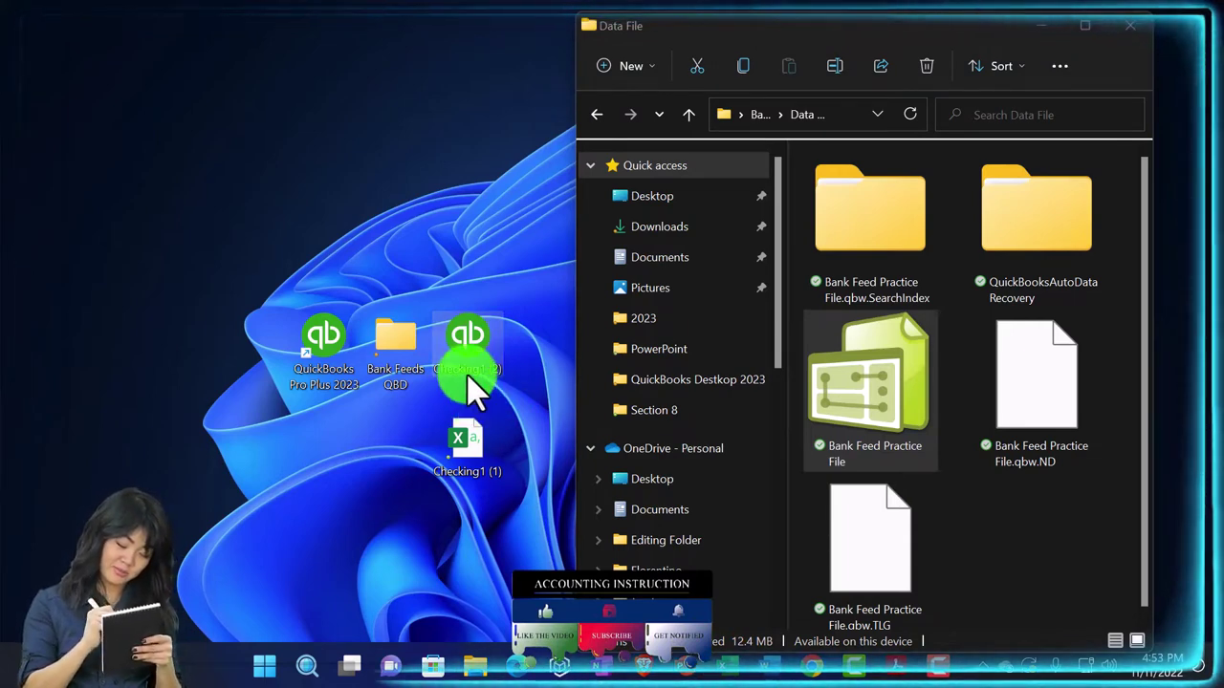
pyautogui.moveTo(475, 376)
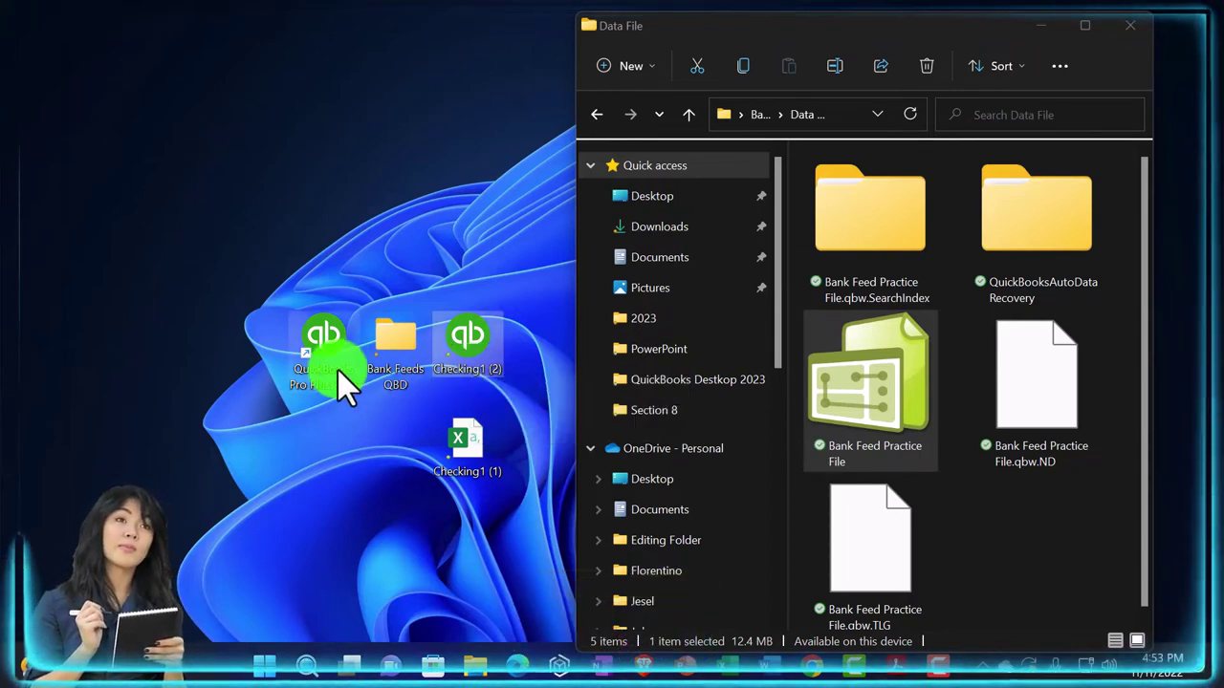
pyautogui.moveTo(337, 370)
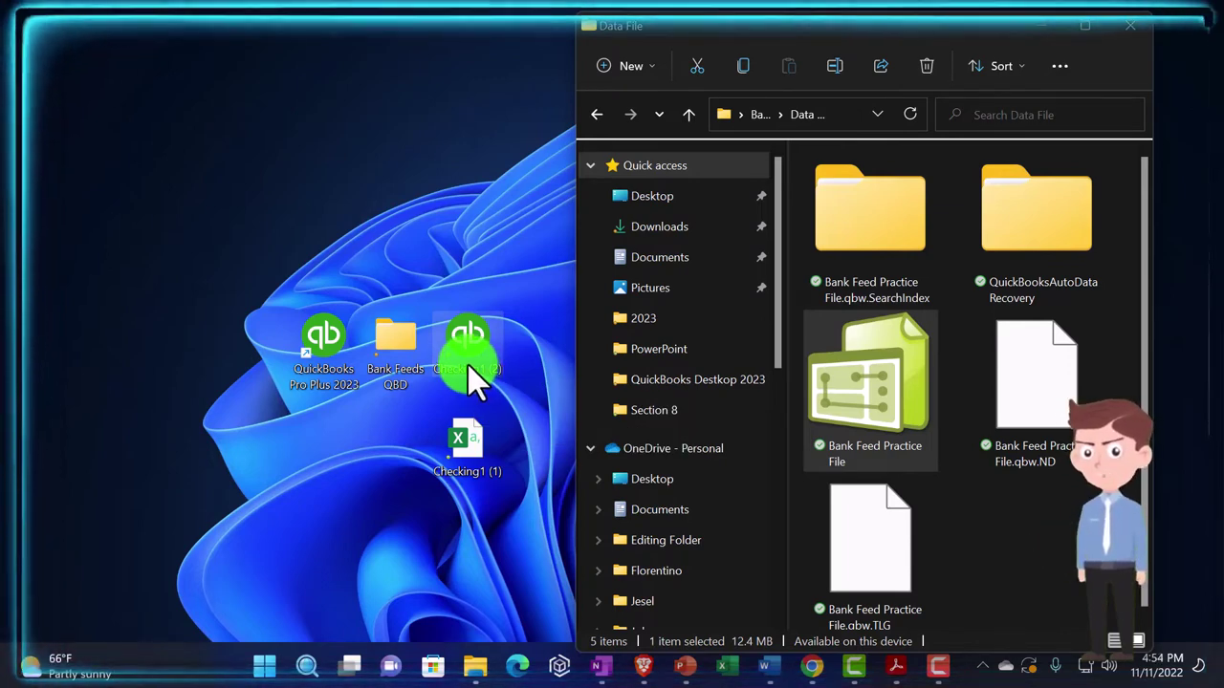
# Open the Checking1 (2) QBO download and log in to the Bank Feed Practice File.
pyautogui.doubleClick(468, 368)
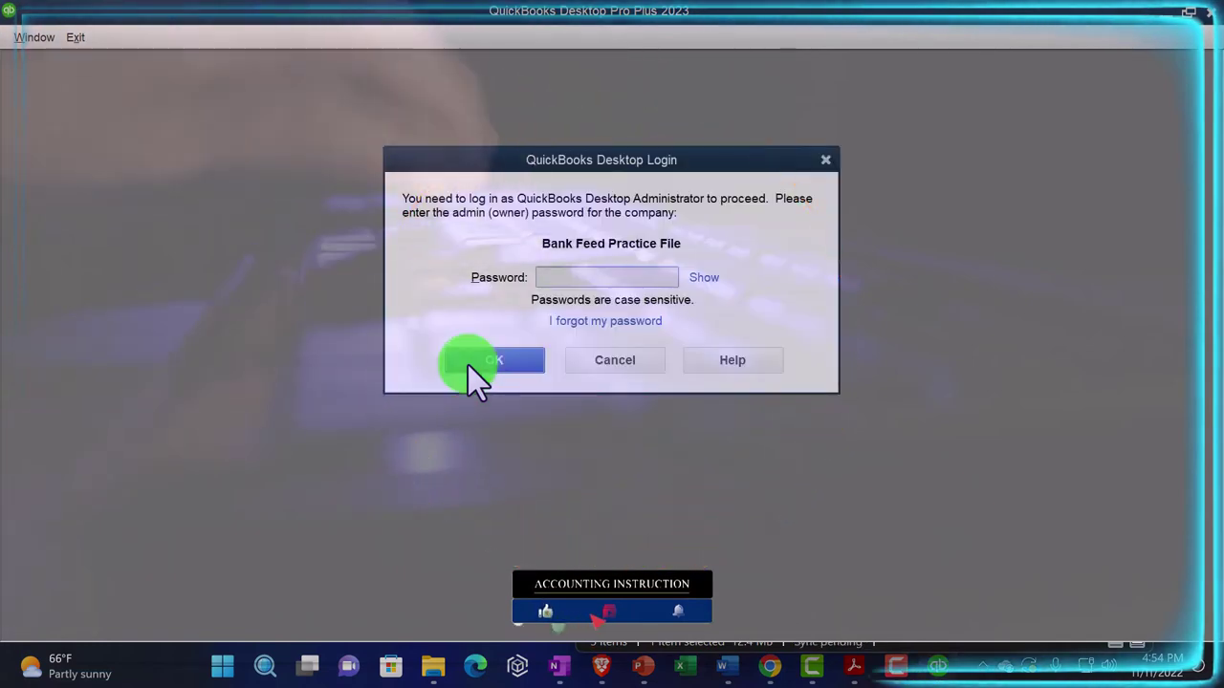
pyautogui.click(468, 365)
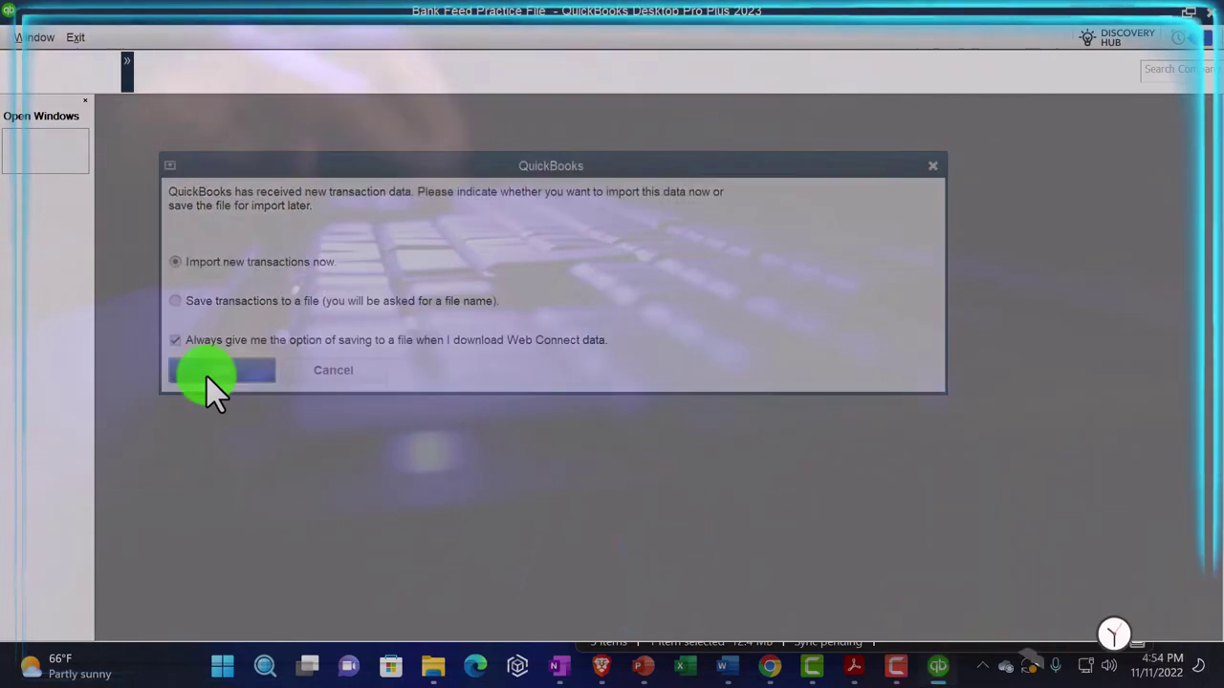
# Import now and map the download to the existing QuickBooks Checking Account.
pyautogui.click(207, 377)
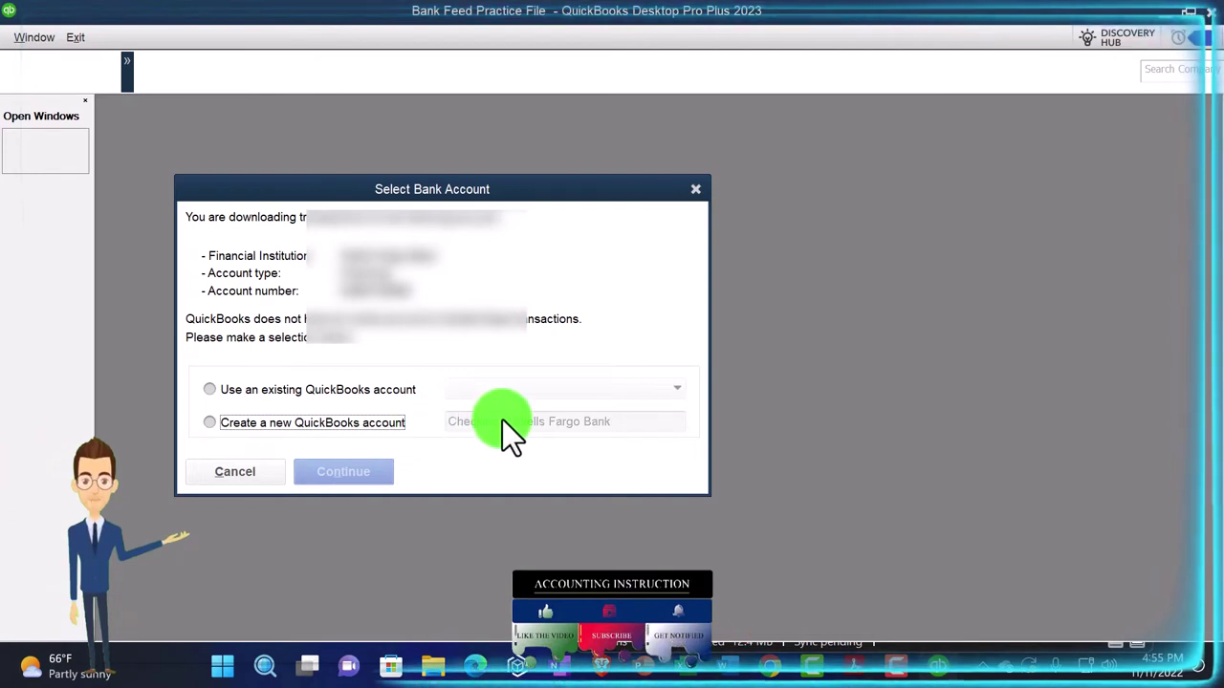
pyautogui.click(211, 389)
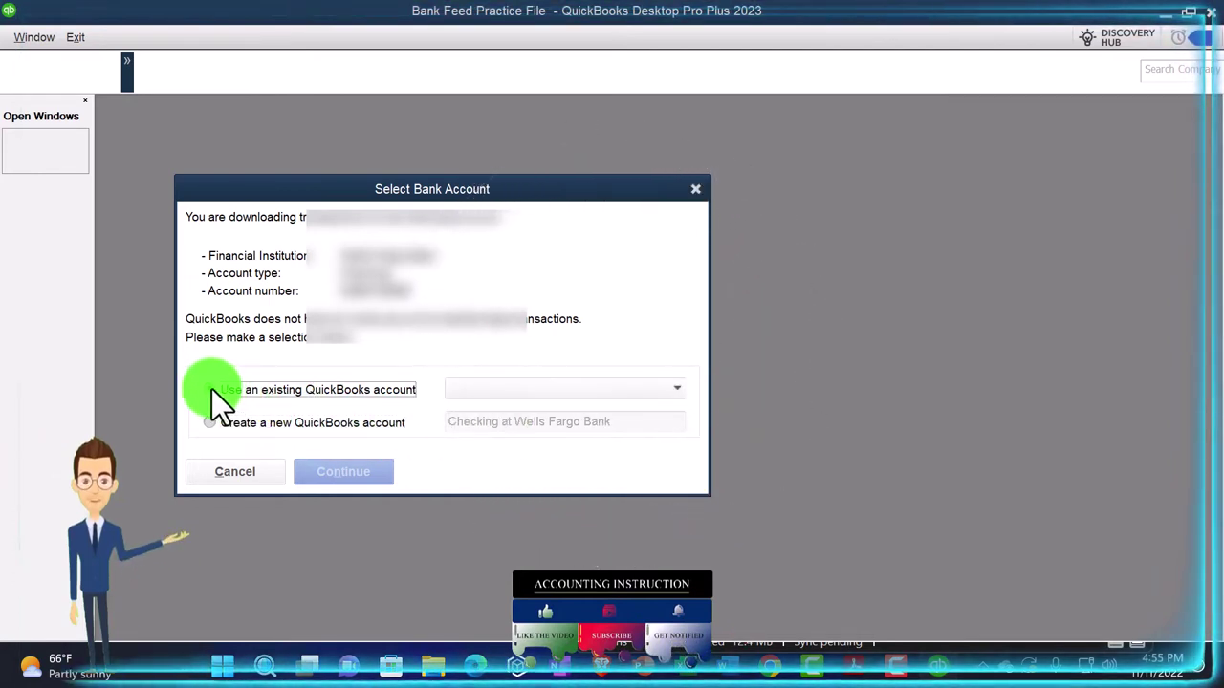
pyautogui.click(676, 390)
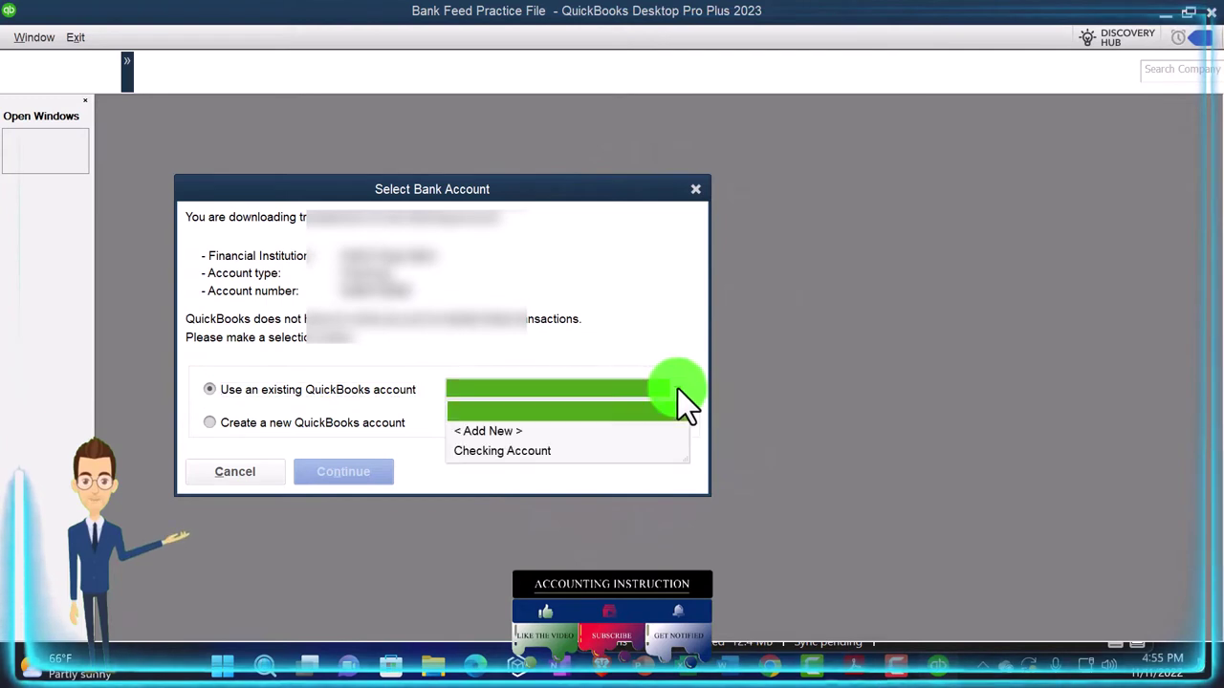
pyautogui.click(562, 452)
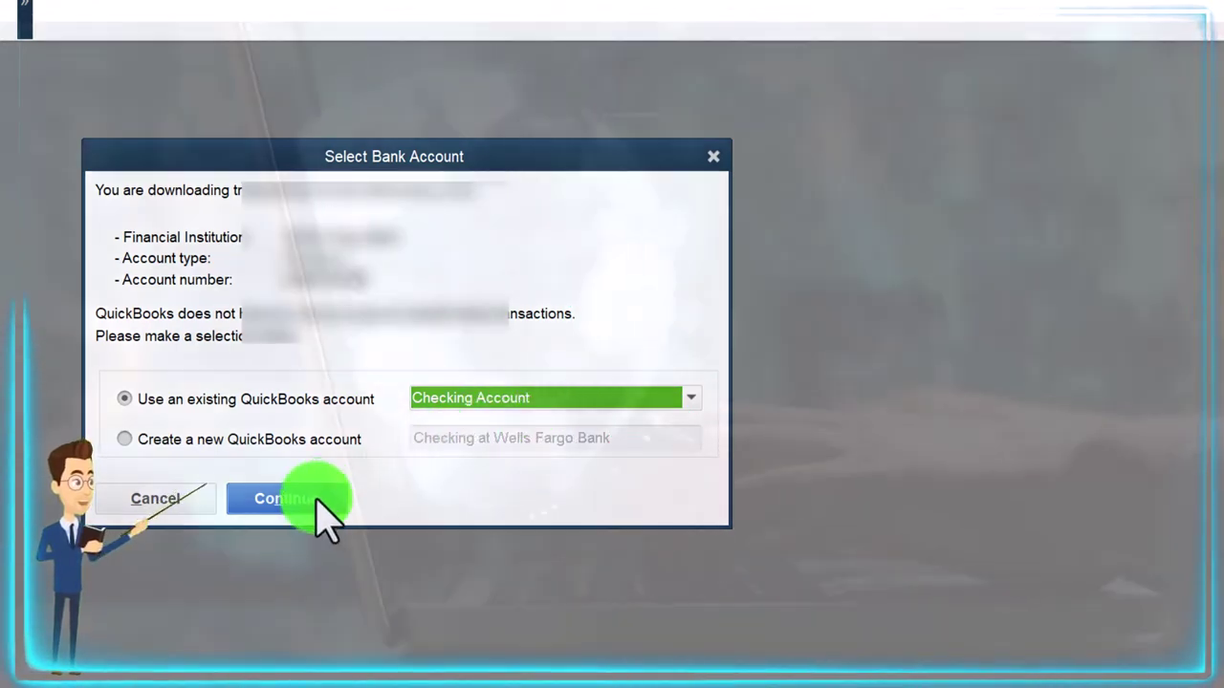
# Continue the import, acknowledge the Web Connect success message, and skip the Advanced Bank Feeds offer.
pyautogui.click(317, 499)
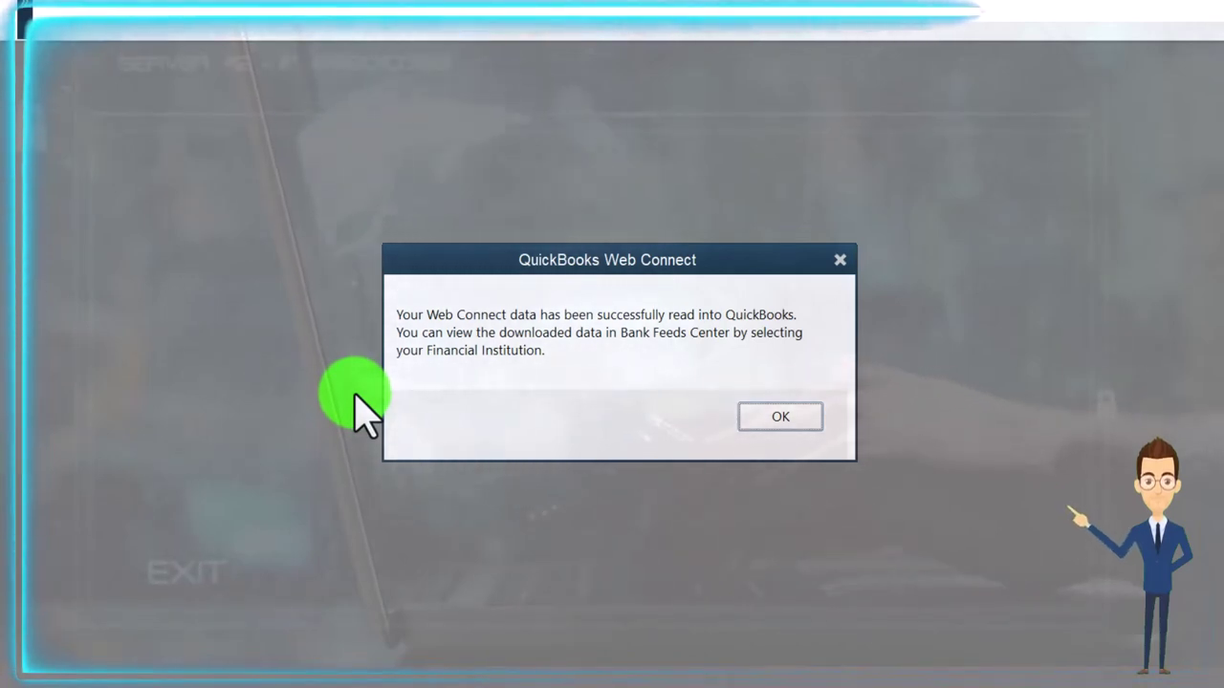
pyautogui.click(770, 418)
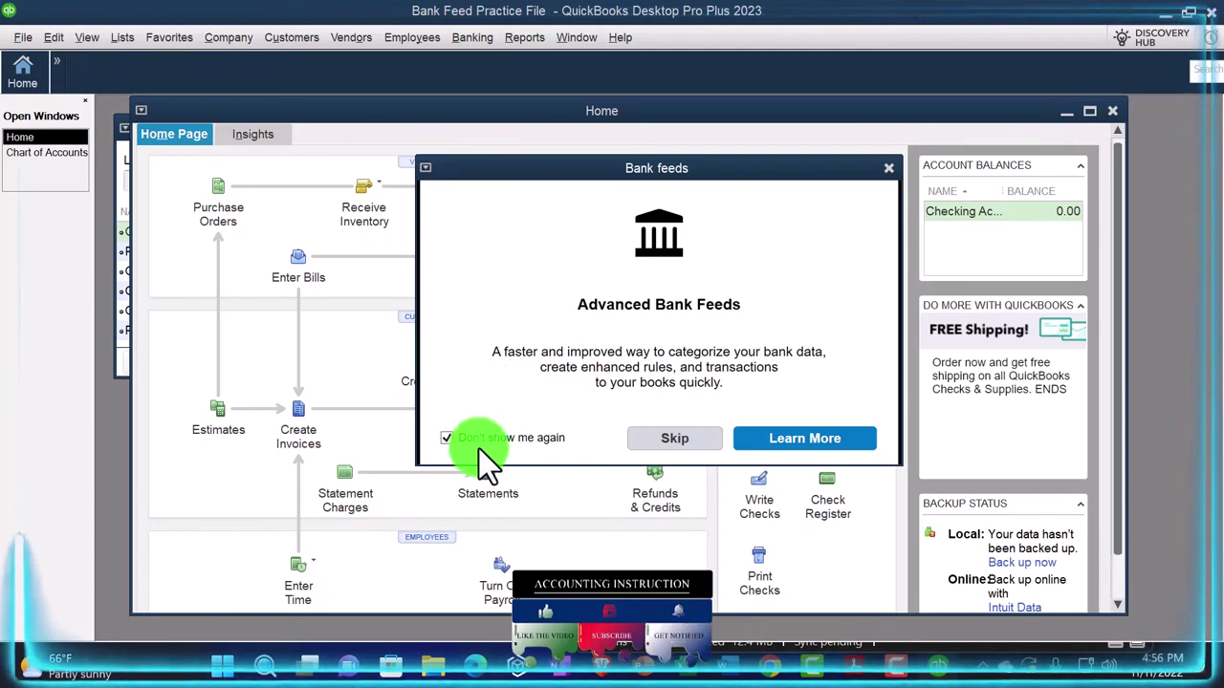
pyautogui.click(670, 444)
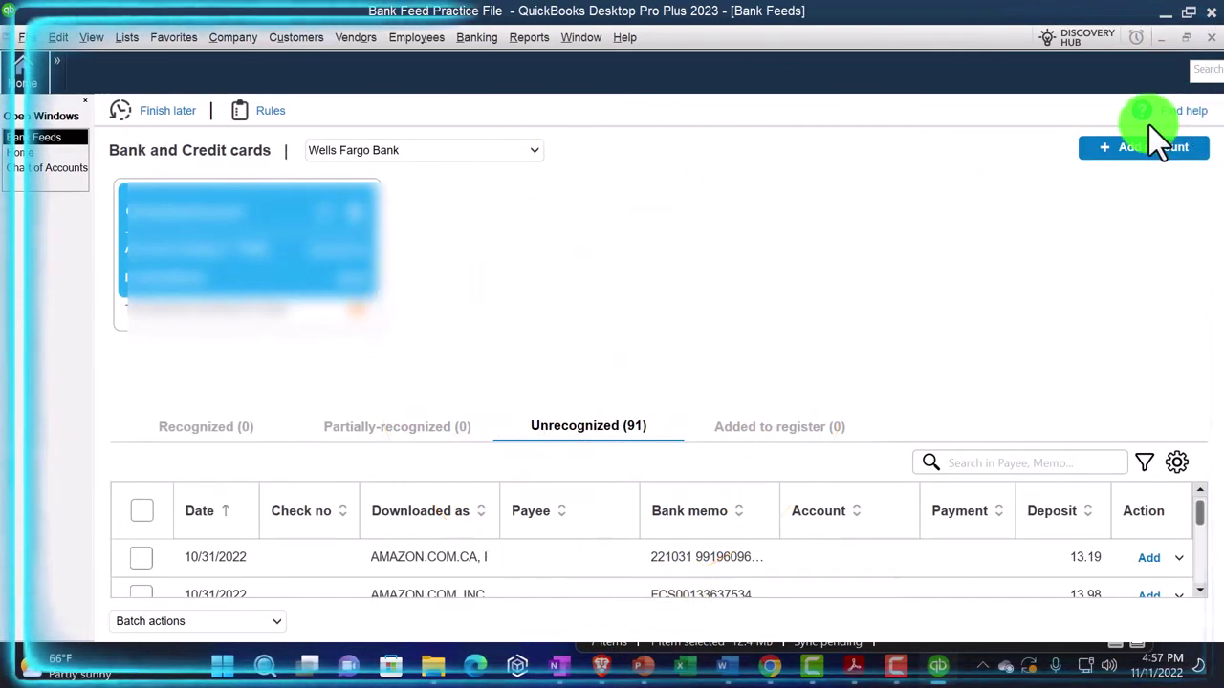
# Close Bank Feeds and reopen it via Banking > Bank Feeds > Bank Feeds Center.
pyautogui.click(1212, 38)
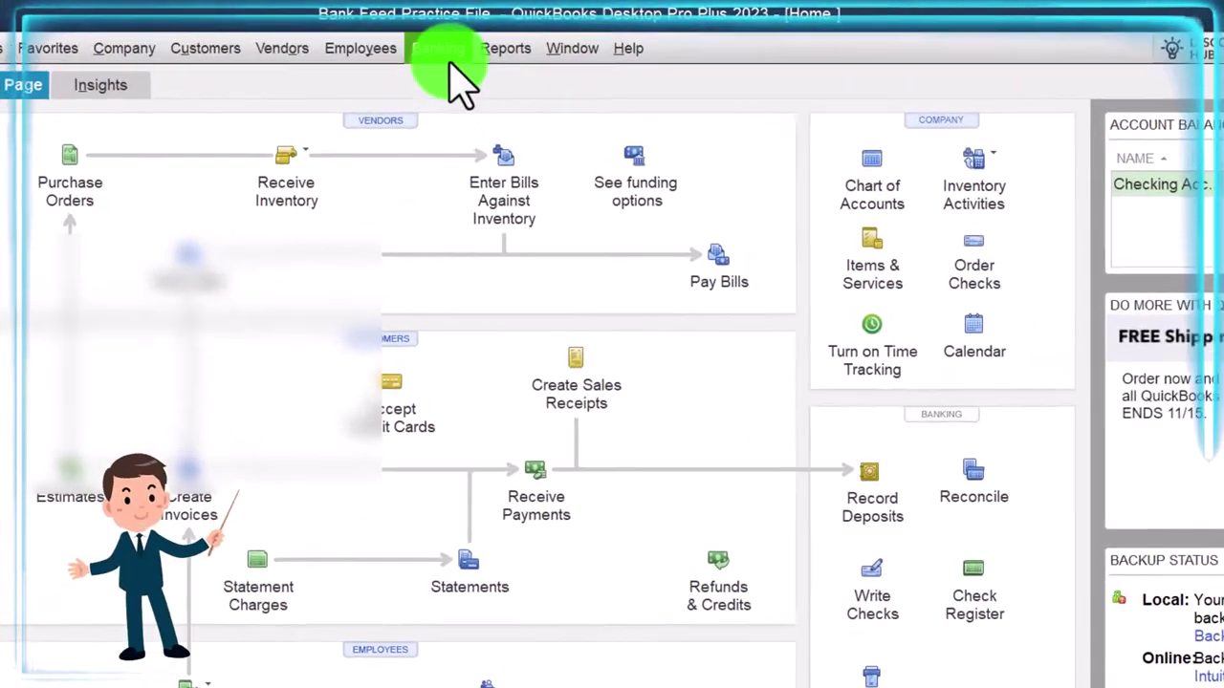
pyautogui.click(442, 55)
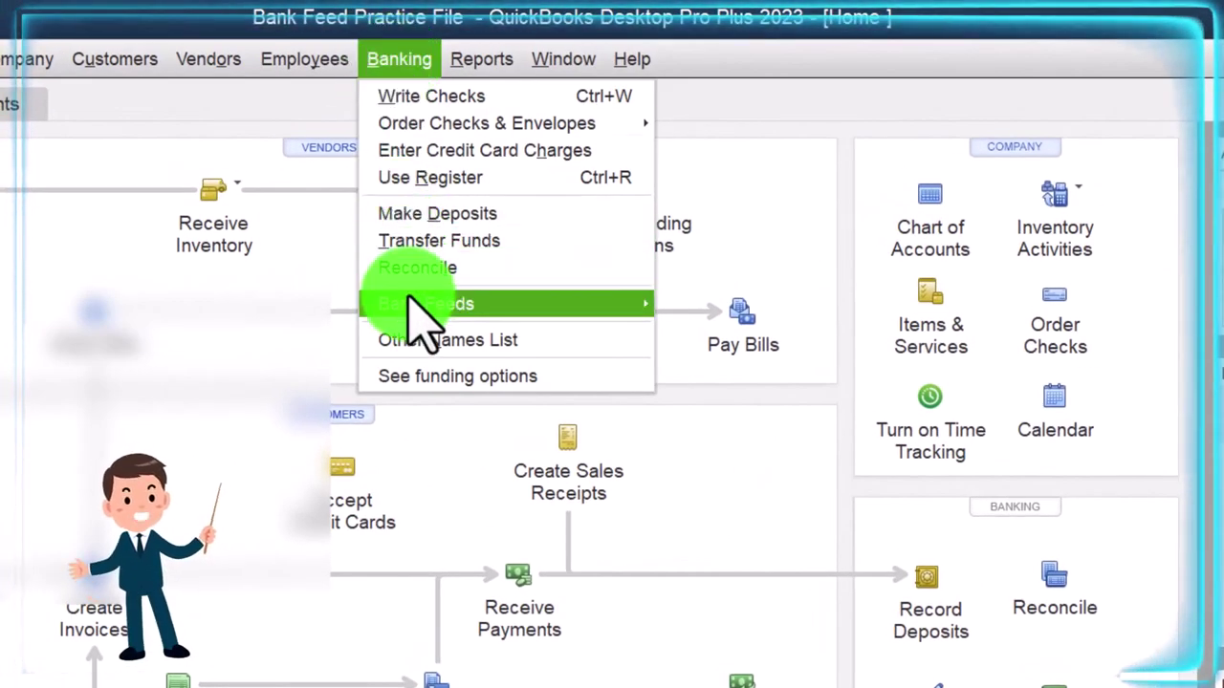
pyautogui.moveTo(428, 302)
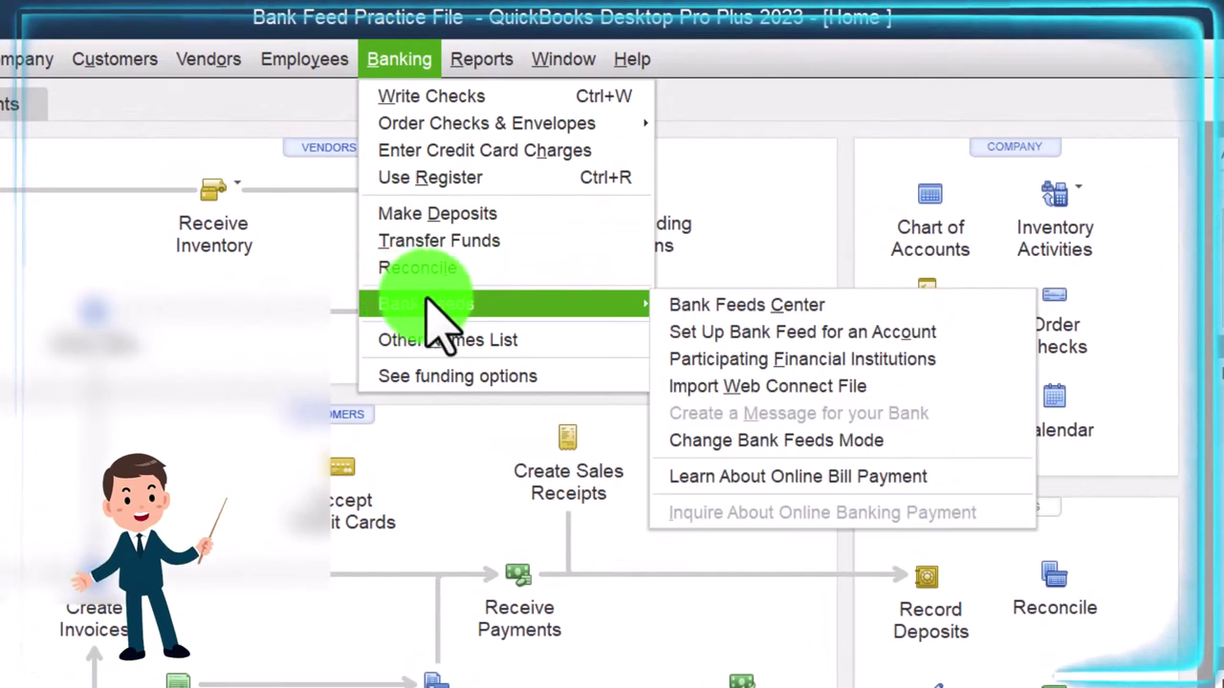
pyautogui.click(866, 308)
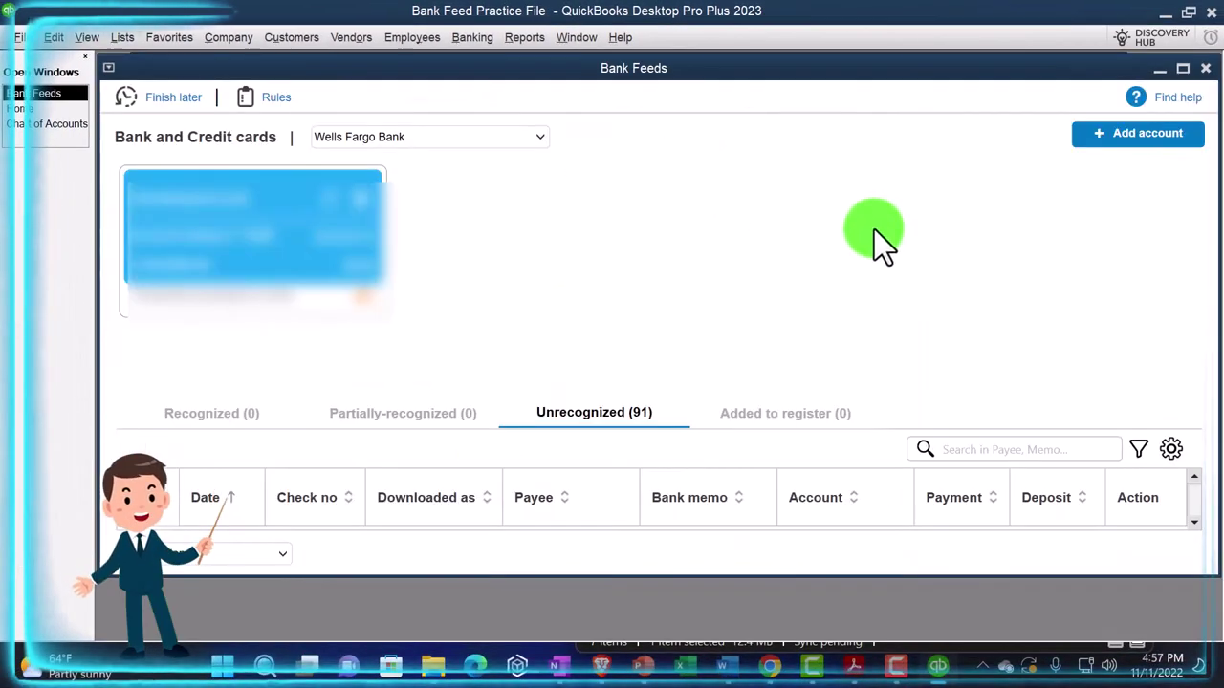
# Maximize the Bank Feeds window to show the 91 unrecognized transaction rows.
pyautogui.click(1183, 68)
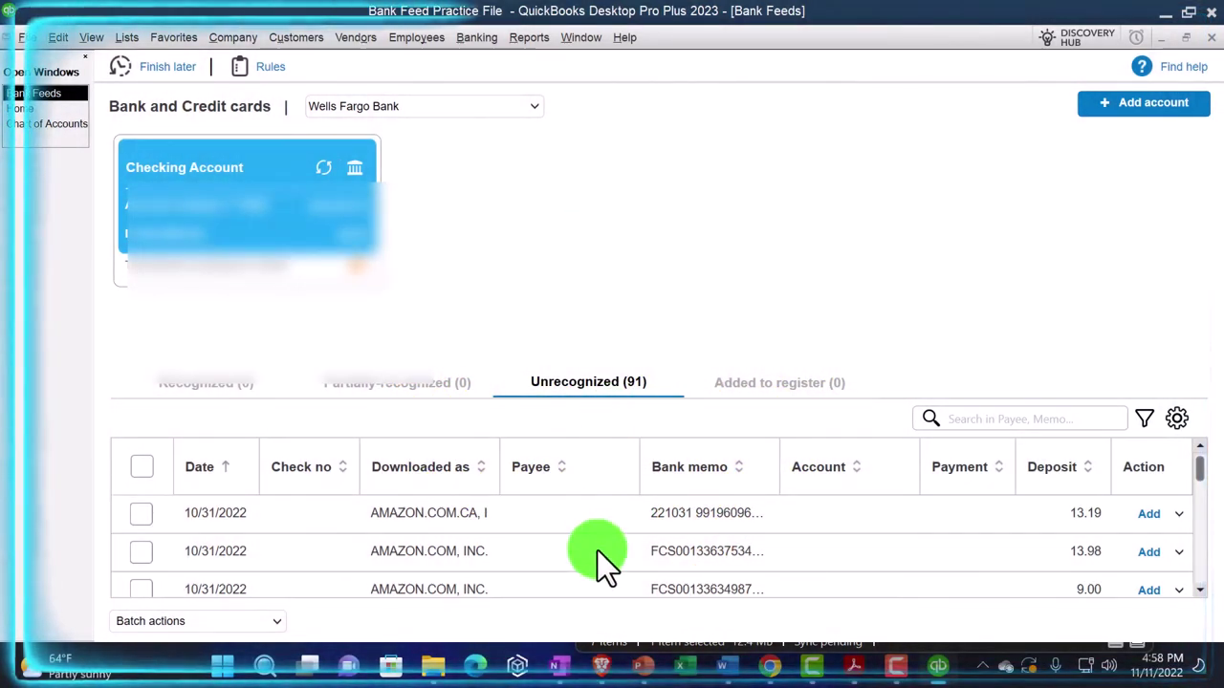
# Under System > Display in Windows Settings, pick 125% from the Scale dropdown.
pyautogui.click(265, 669)
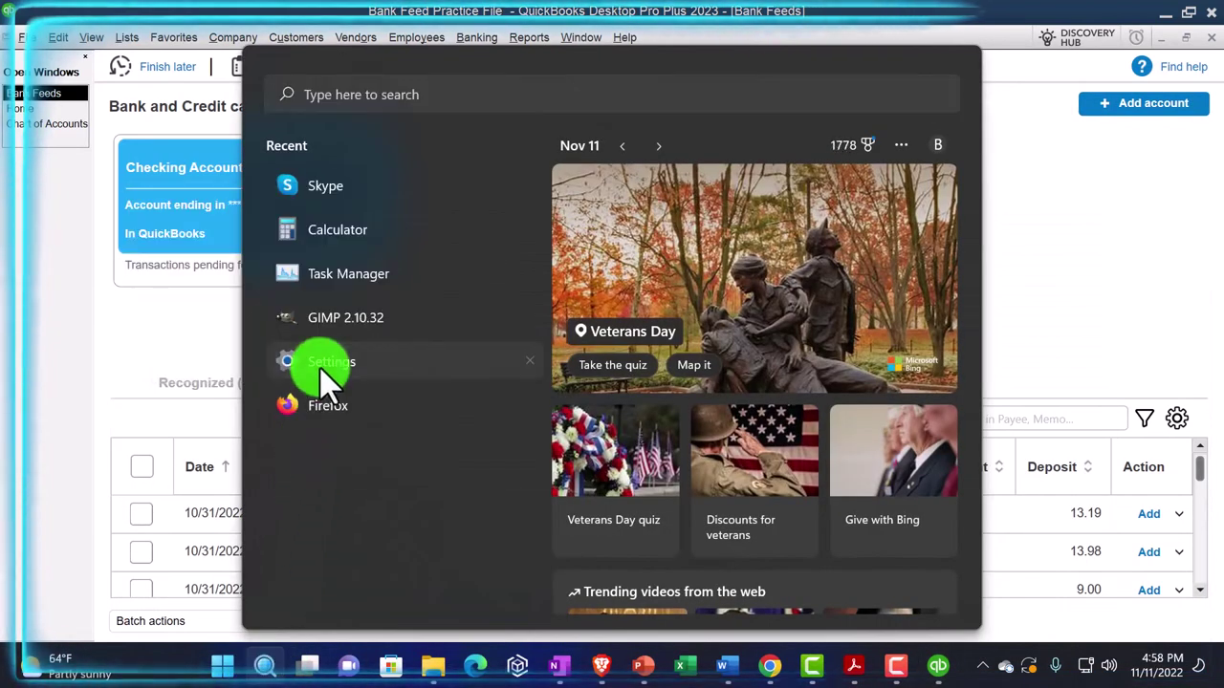
pyautogui.click(323, 368)
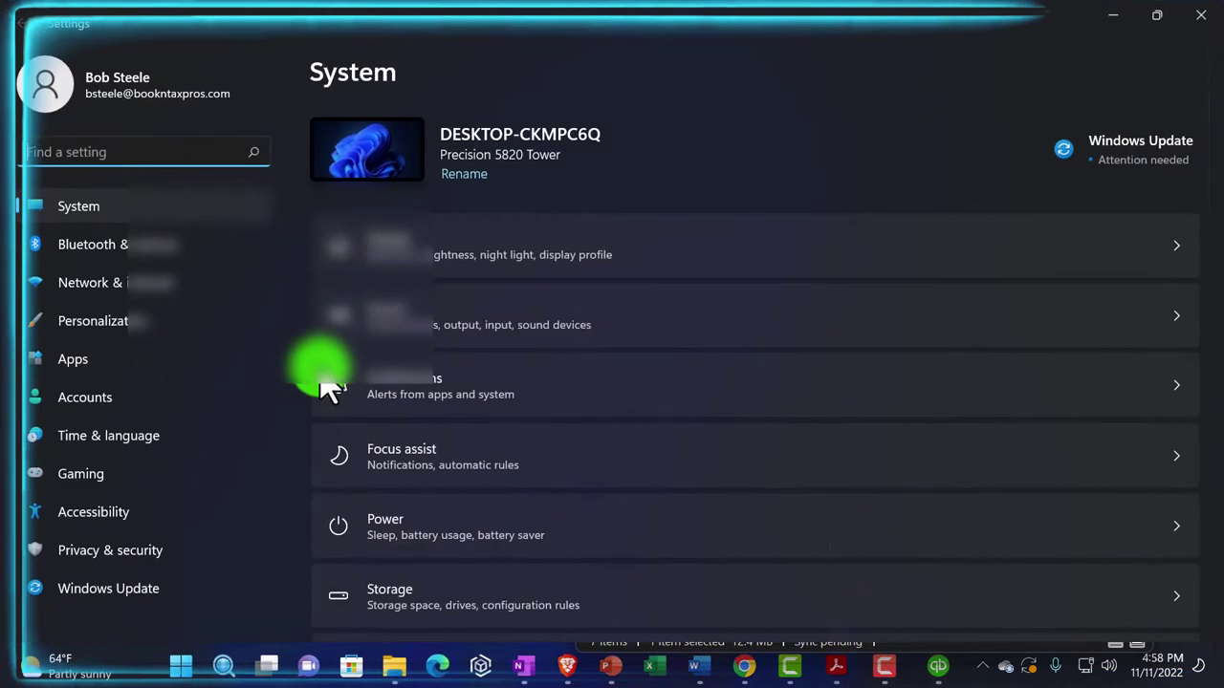
pyautogui.click(667, 263)
pyautogui.click(759, 309)
pyautogui.scroll(-3, 770, 435)
pyautogui.scroll(-2, 1109, 459)
pyautogui.click(1143, 385)
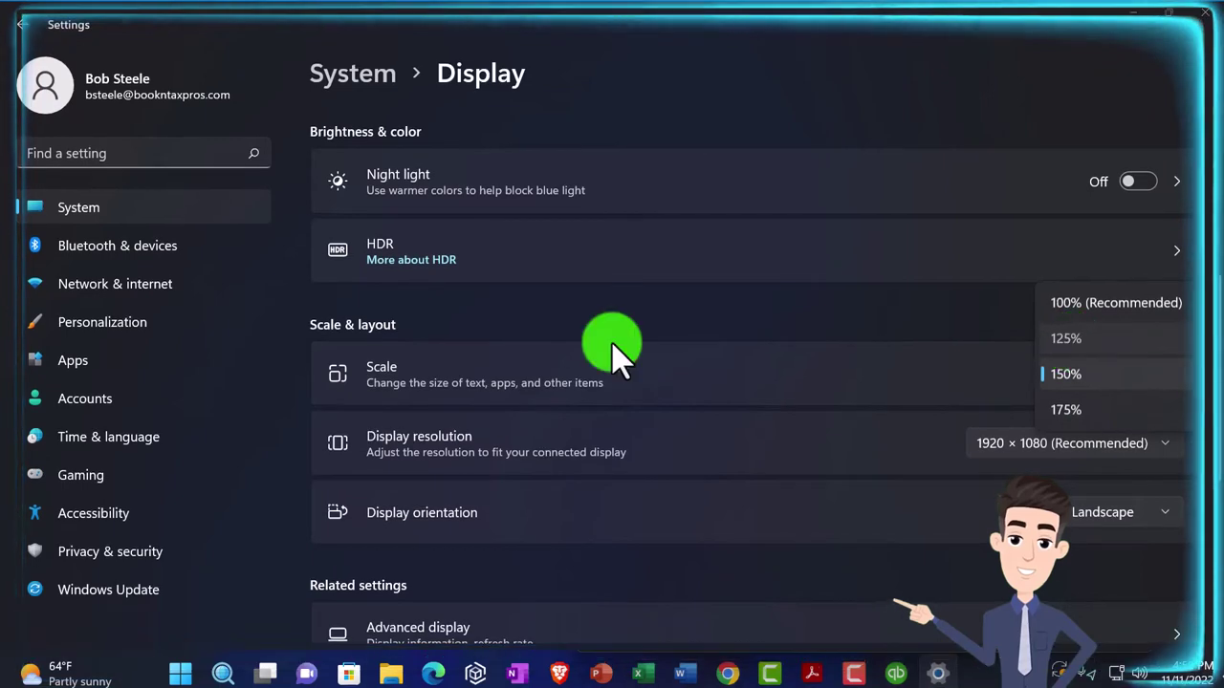
pyautogui.press('Up')
pyautogui.press('Return')
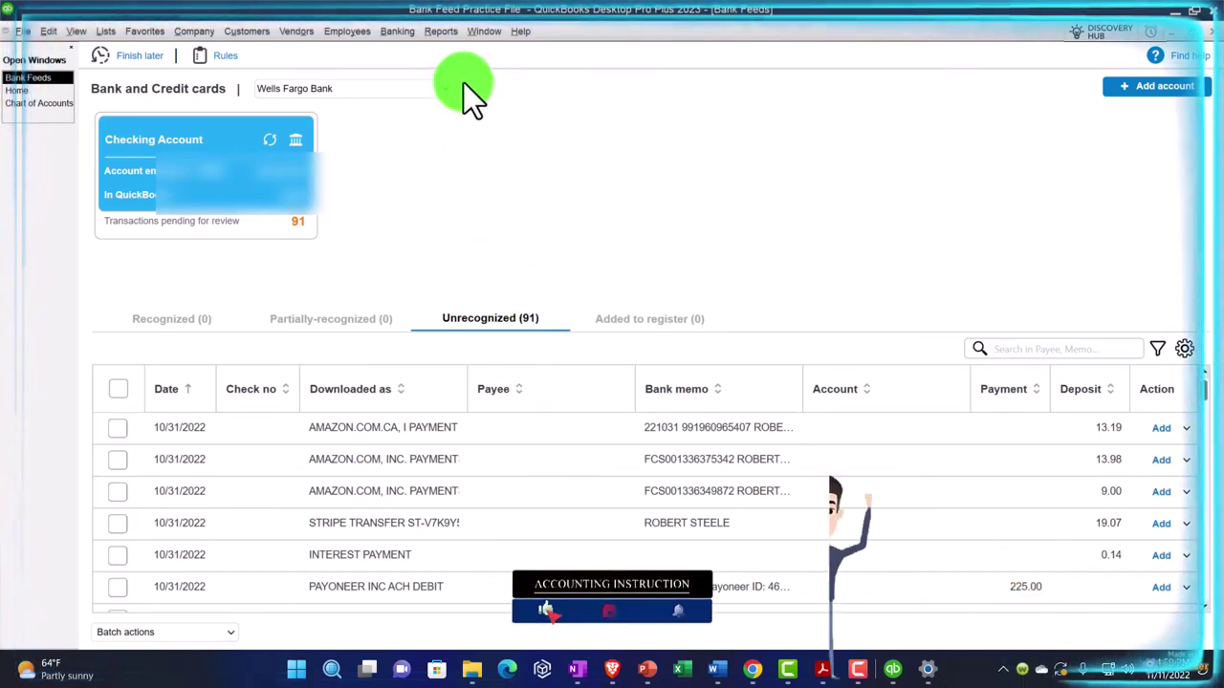
# Run the Balance Sheet Standard report from Company & Financial, then return to the Bank Feeds window.
pyautogui.click(441, 31)
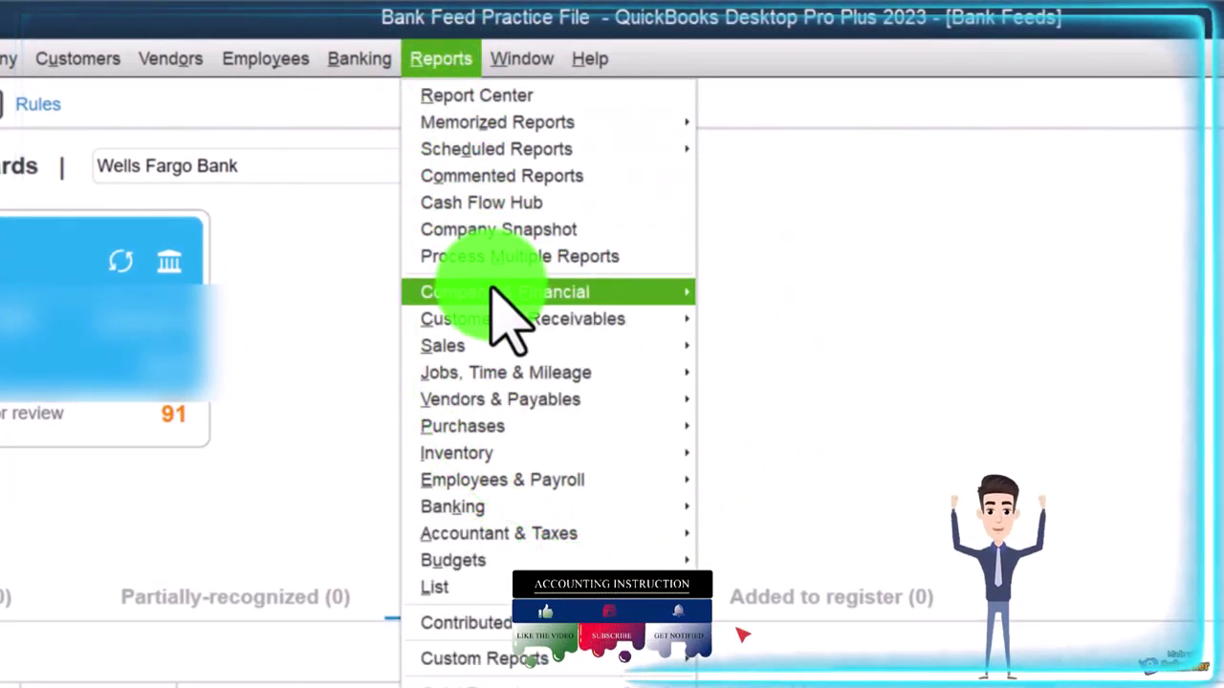
pyautogui.moveTo(498, 292)
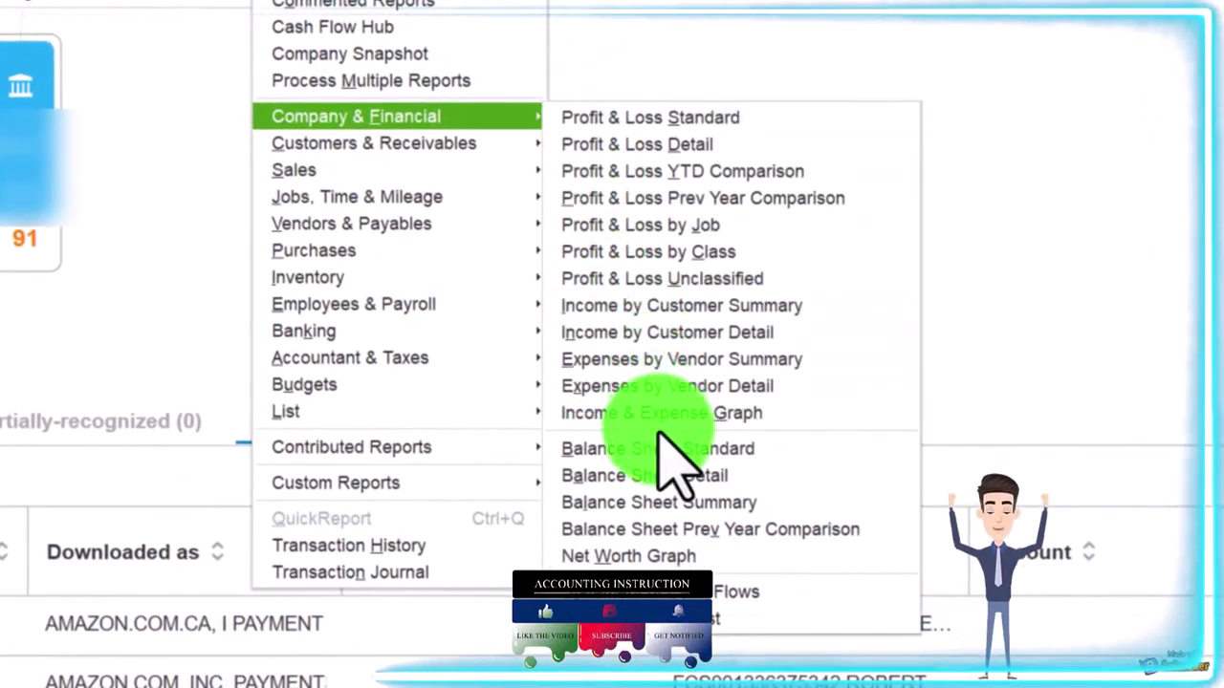
pyautogui.click(730, 448)
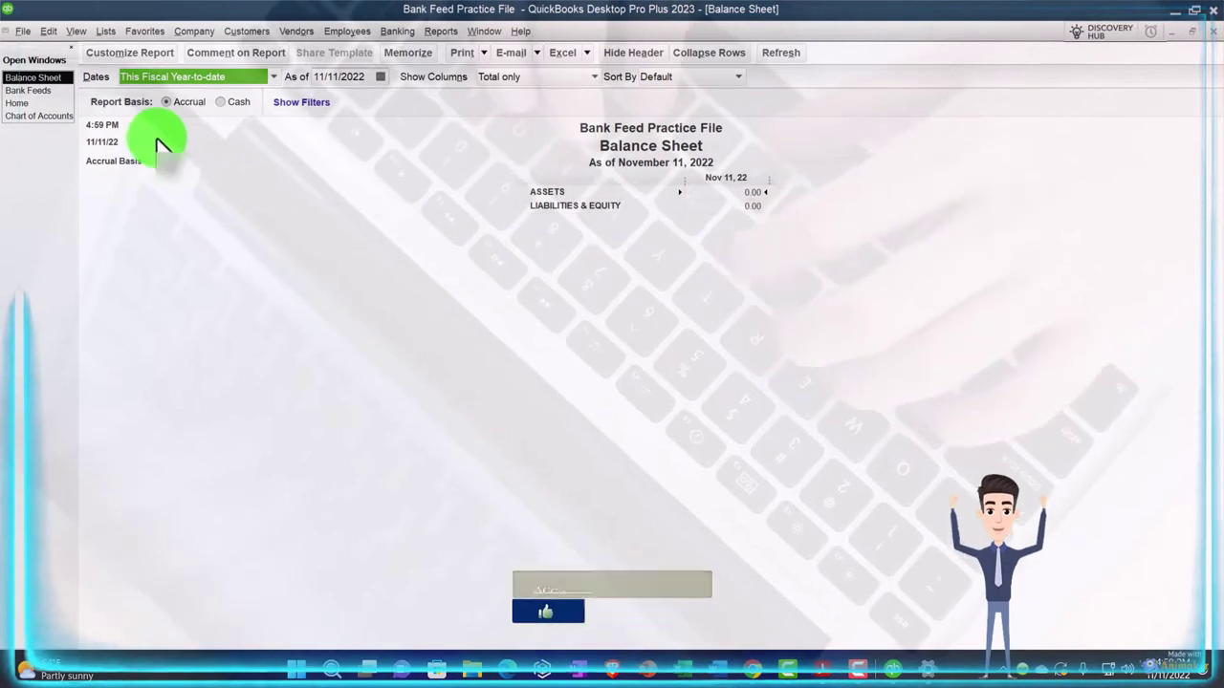
pyautogui.click(51, 91)
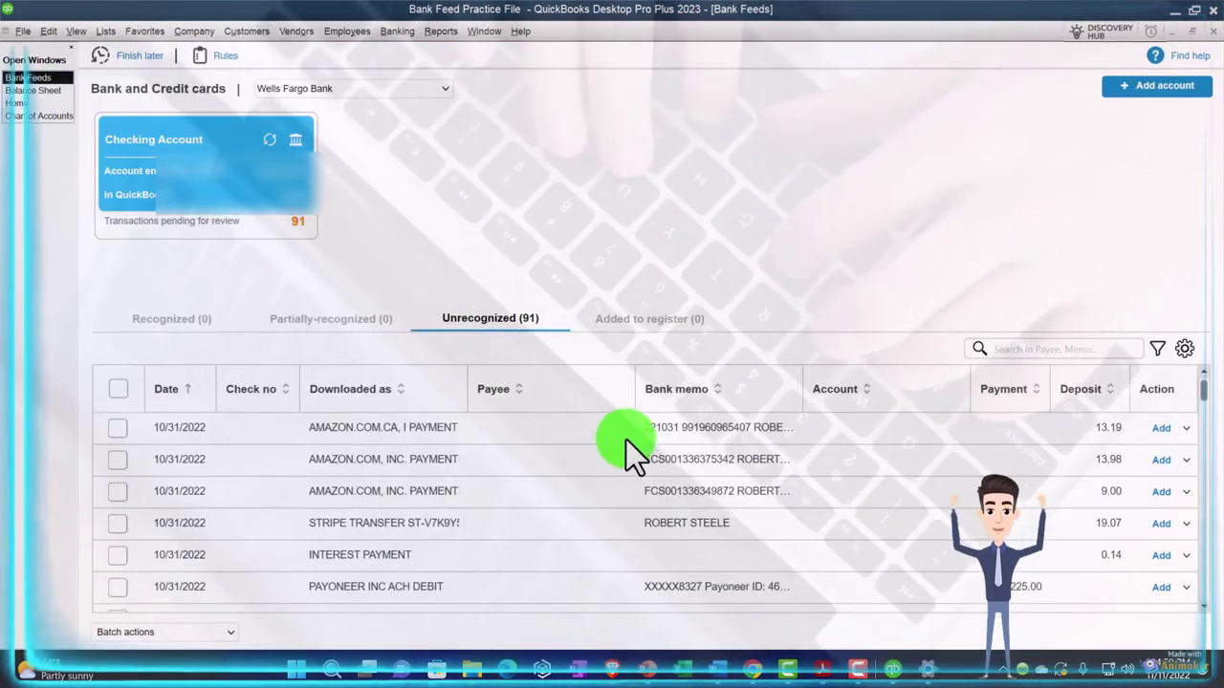